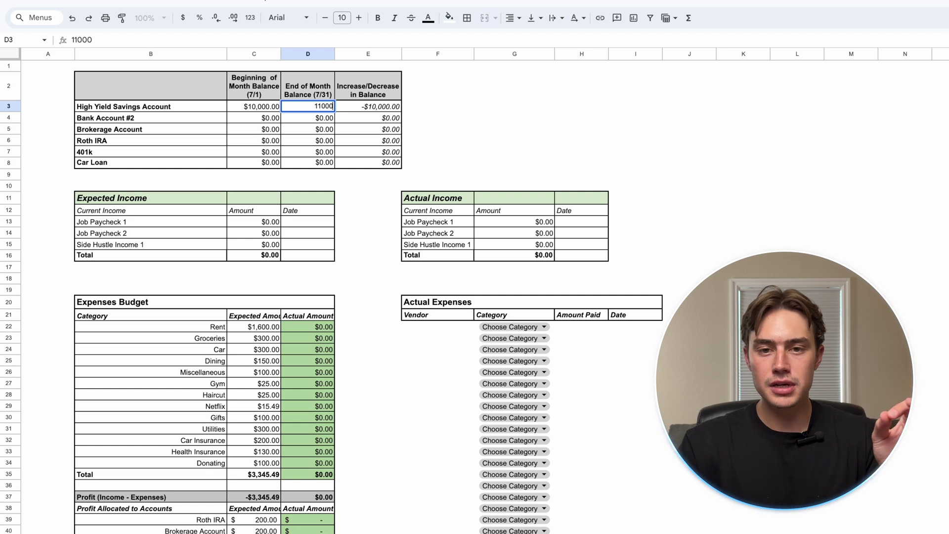
# Step: Commit 11000 as the end-of-month balance of the High Yield Savings Account and select its Increase/Decrease cell
pyautogui.press('Return')
pyautogui.press('Up')
pyautogui.press('Right')
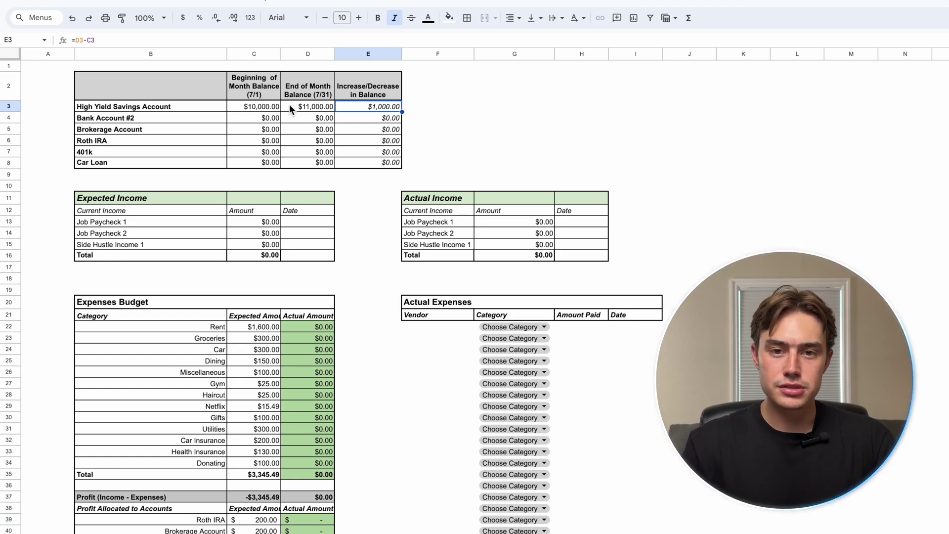
pyautogui.click(183, 98)
pyautogui.click(172, 107)
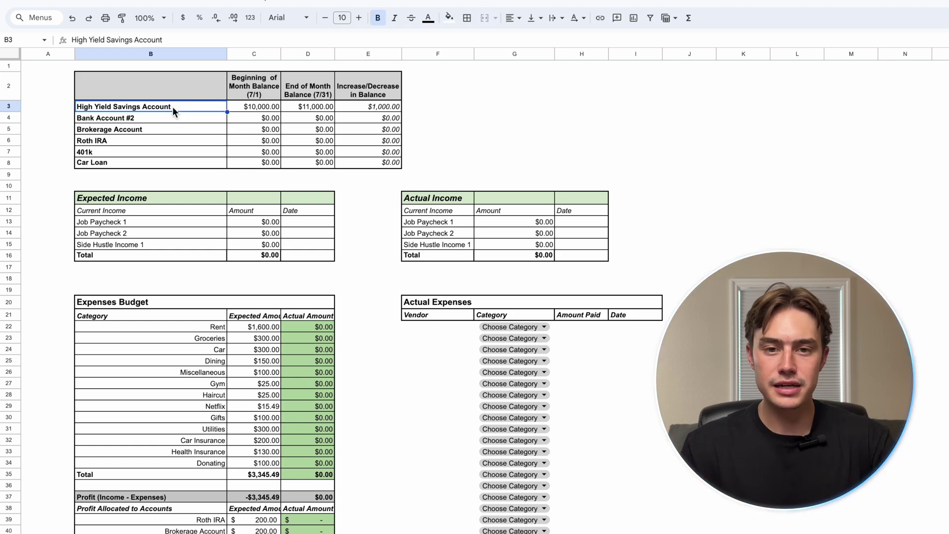
pyautogui.press('Down')
pyautogui.press('Down')
pyautogui.press('Down')
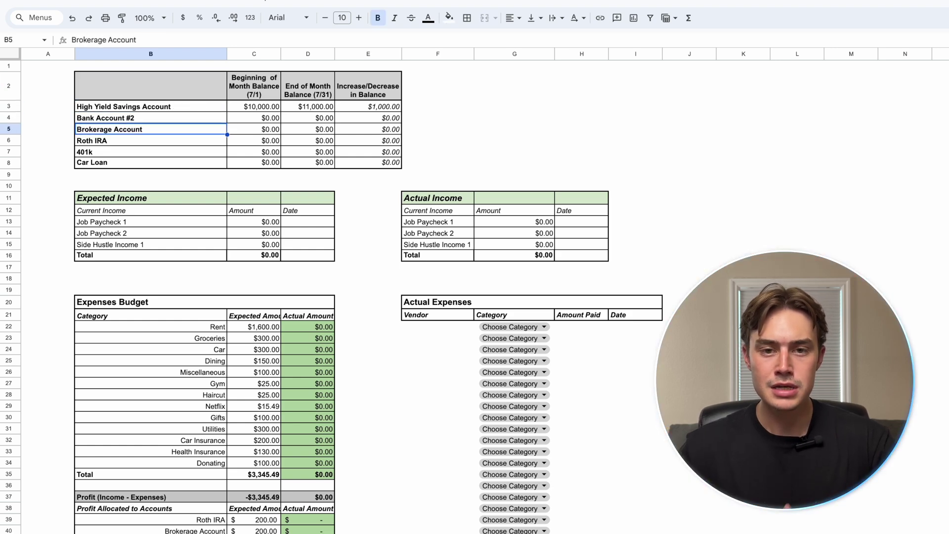
# Step: Insert a row below 401k in the account balance table and label it Student Loan
pyautogui.click(150, 151)
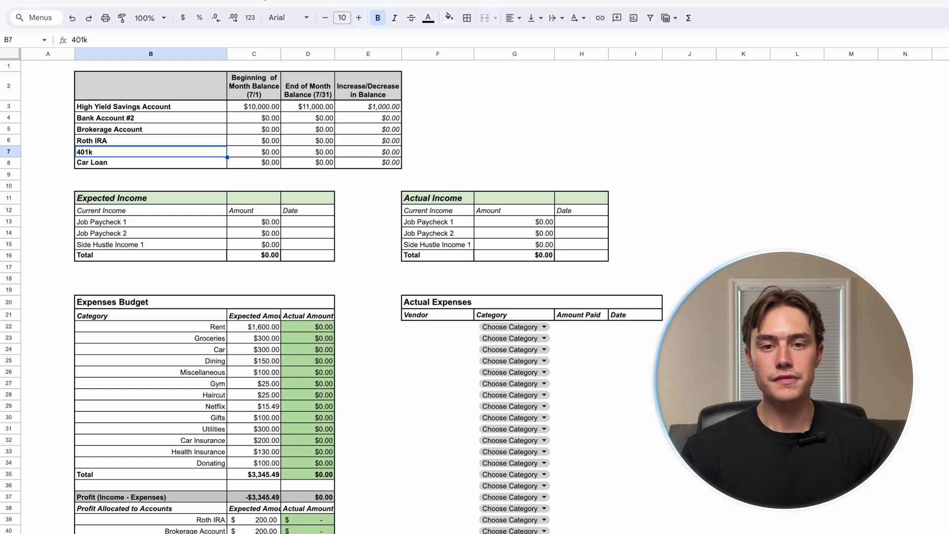
pyautogui.rightClick(15, 154)
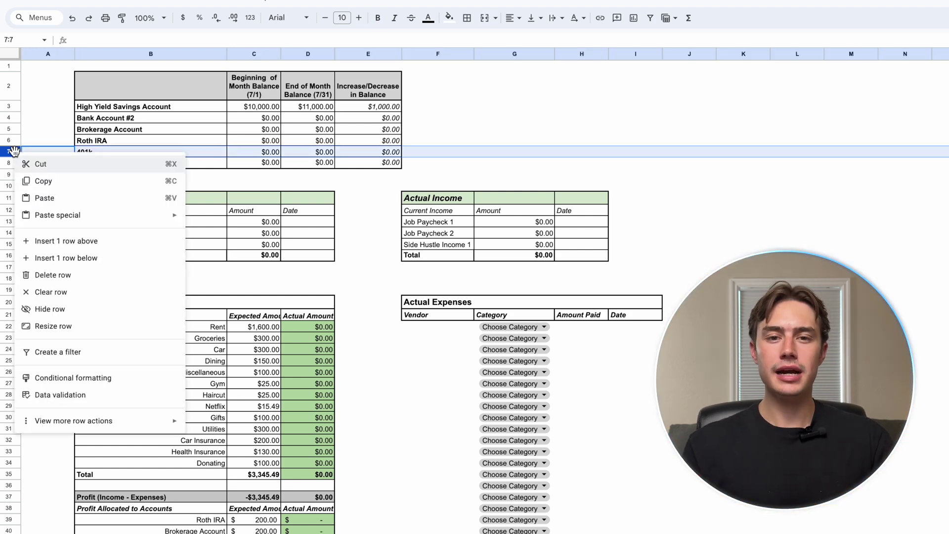
pyautogui.click(68, 259)
pyautogui.click(109, 165)
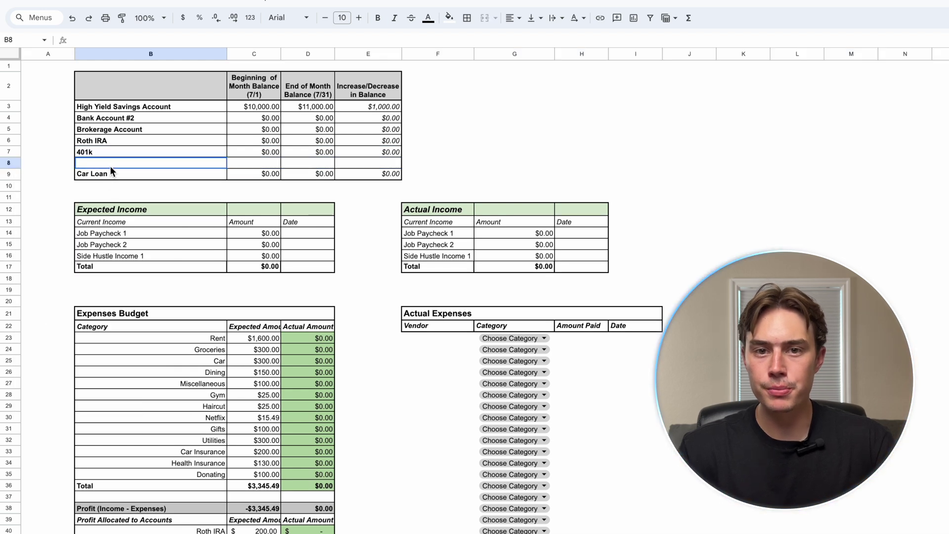
pyautogui.write('Studen')
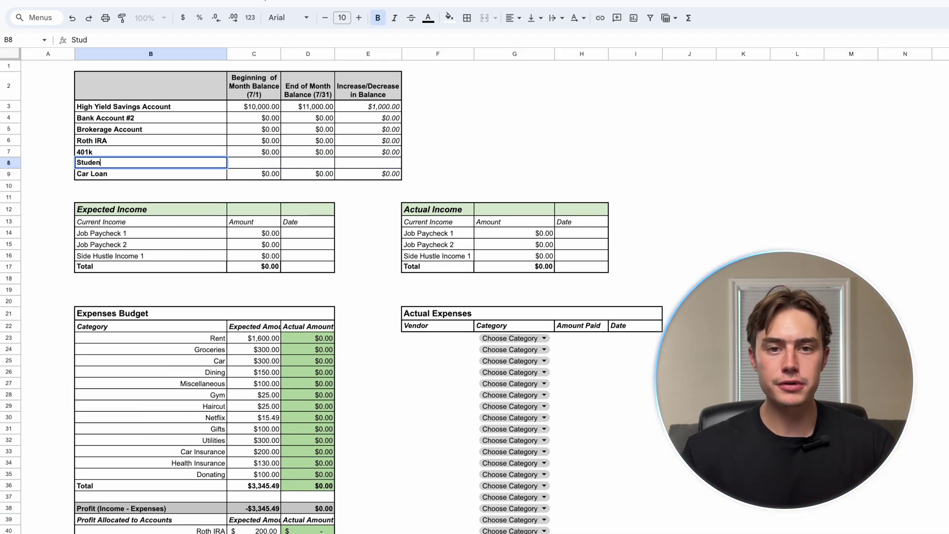
pyautogui.write('t Loan')
pyautogui.press('Return')
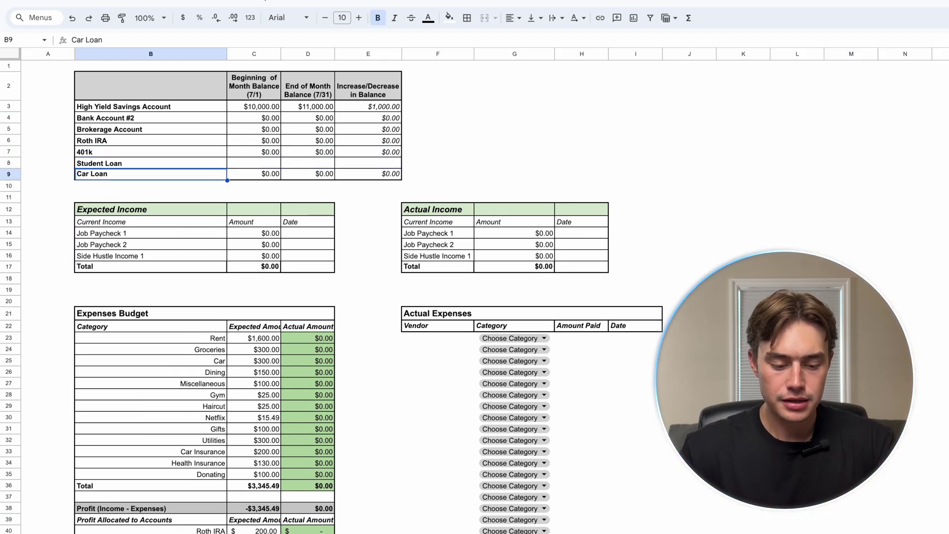
# Step: Copy the 401k row's Increase/Decrease formula down into the Student Loan row
pyautogui.press('Right')
pyautogui.click(368, 154)
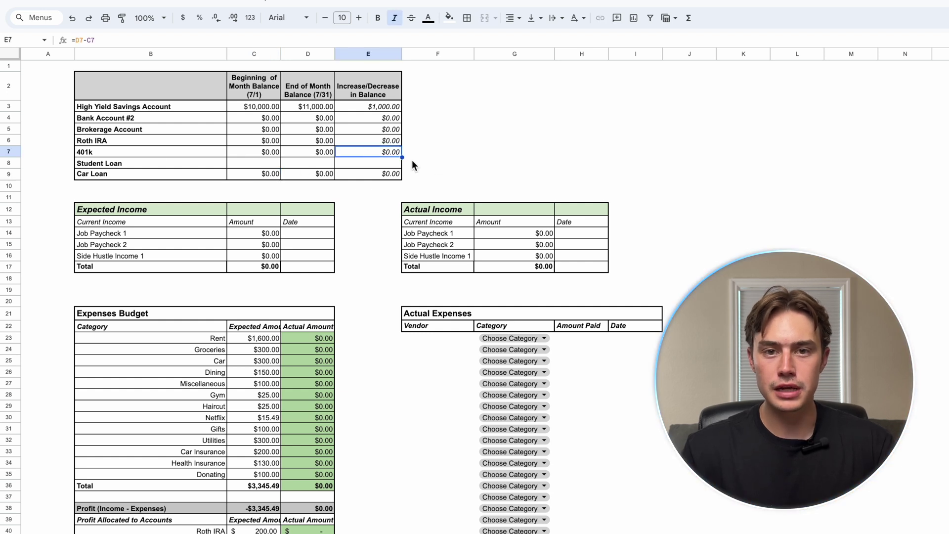
pyautogui.moveTo(402, 158); pyautogui.dragTo(391, 172)
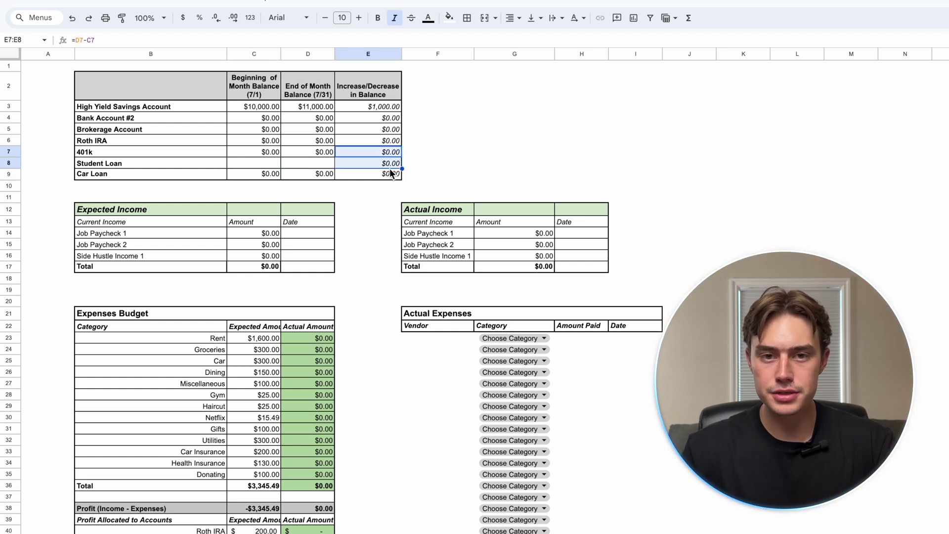
# Step: Enter -10000 as the Student Loan beginning balance and -9000 as its end-of-month balance, then select its Increase/Decrease cell
pyautogui.doubleClick(258, 164)
pyautogui.write('-10000')
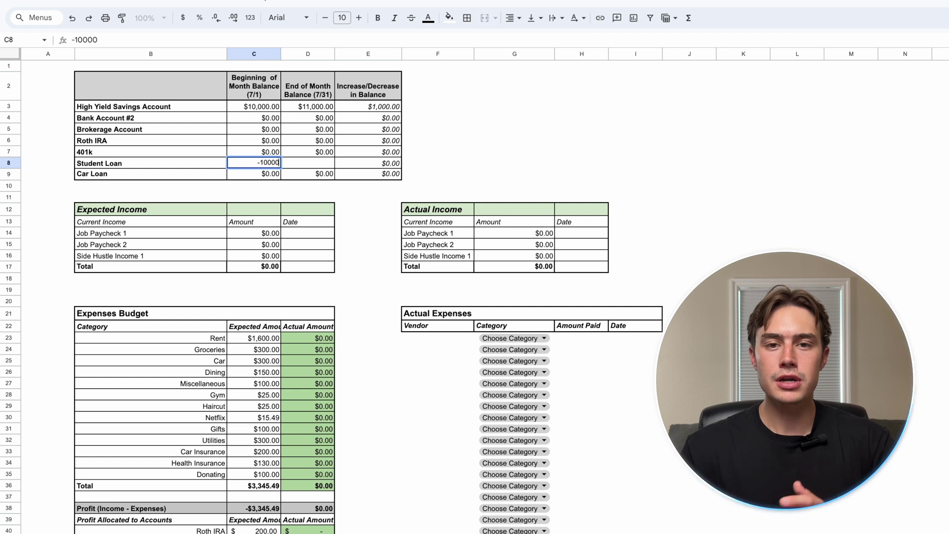
pyautogui.press('Tab')
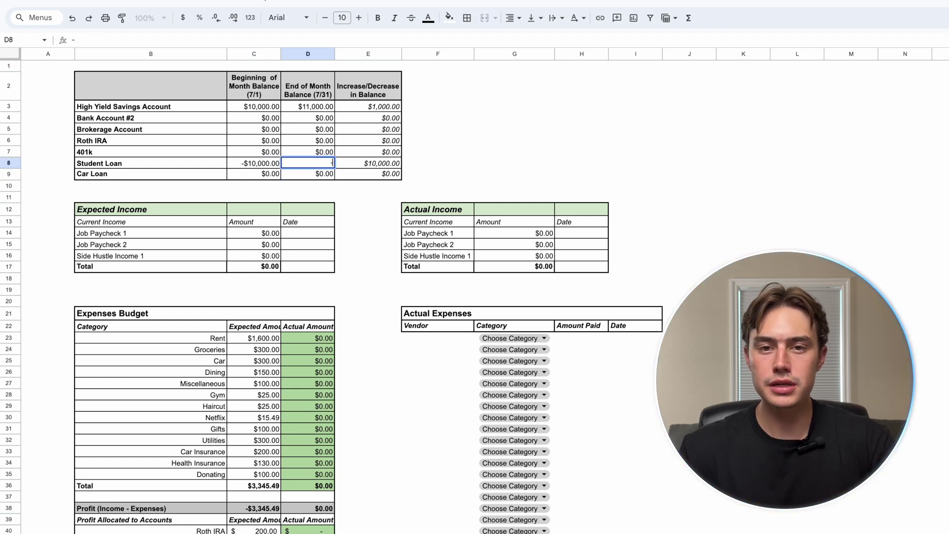
pyautogui.write('-9000')
pyautogui.press('Return')
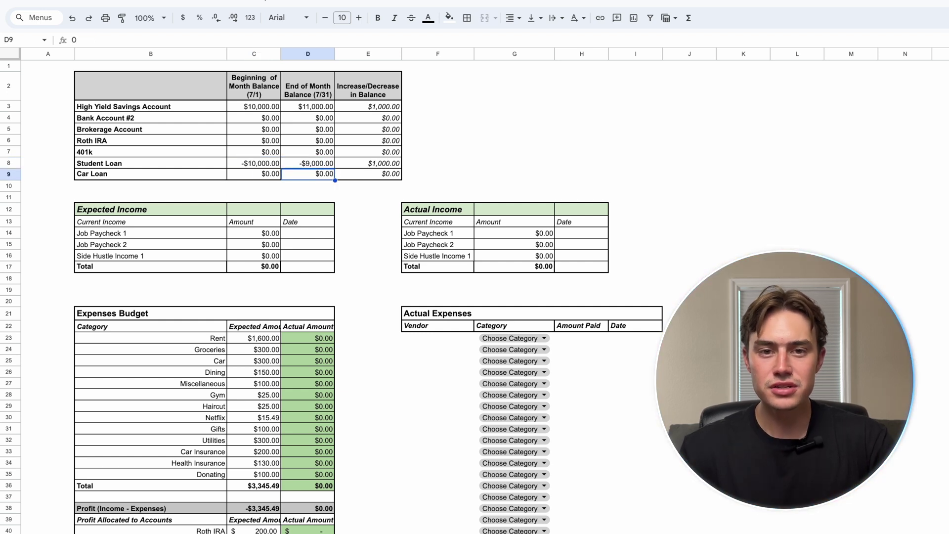
pyautogui.press('Right')
pyautogui.press('Up')
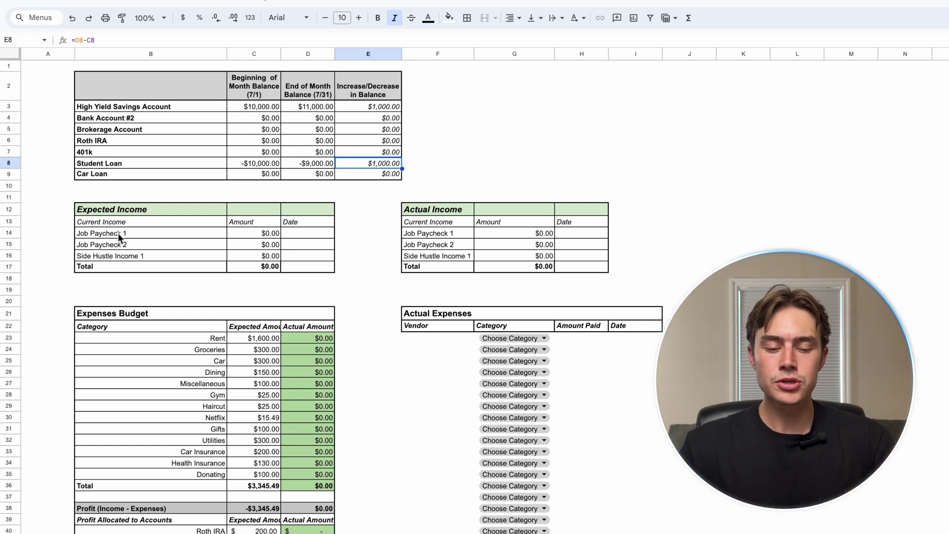
# Step: Enter 2000 as the Expected Income amount for both Job Paycheck 1 and Job Paycheck 2
pyautogui.click(46, 218)
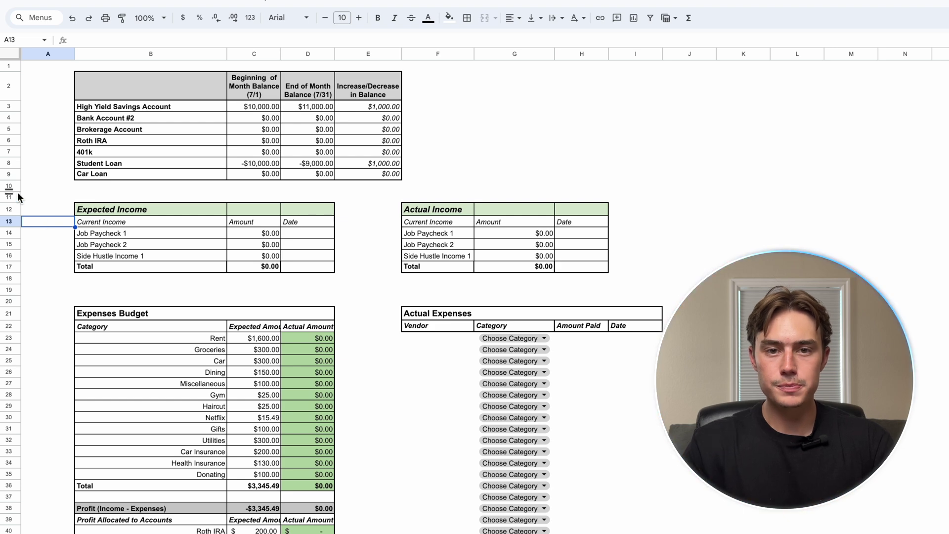
pyautogui.click(31, 193)
pyautogui.scroll(-2, 731, 241)
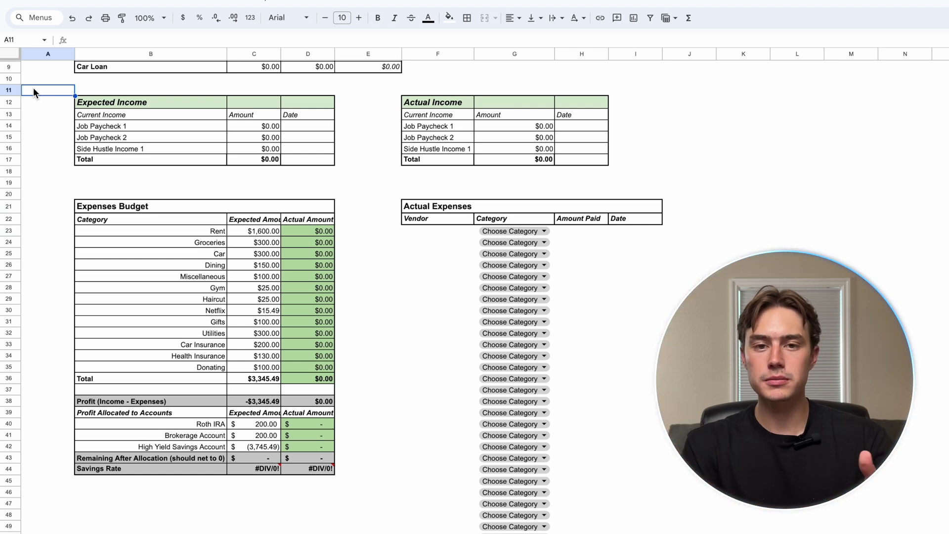
pyautogui.doubleClick(271, 127)
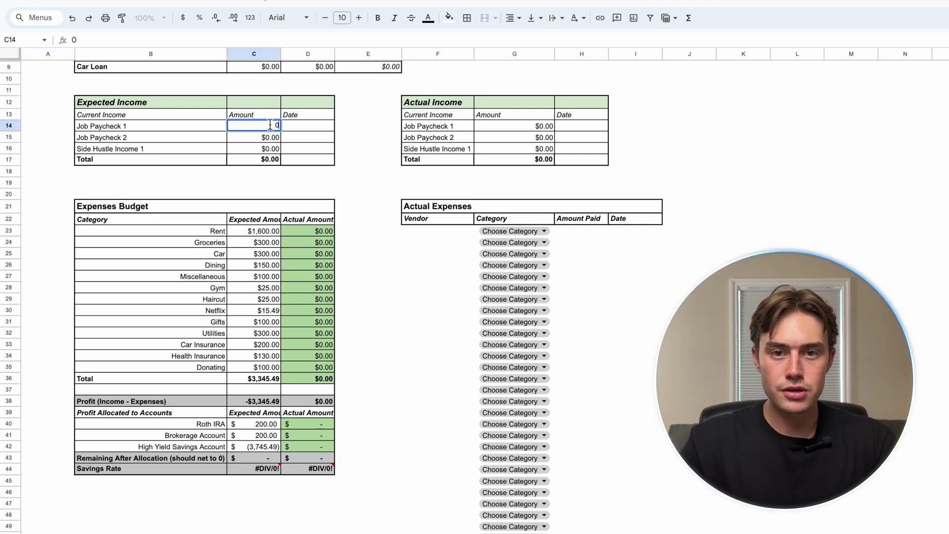
pyautogui.write('2000')
pyautogui.press('Return')
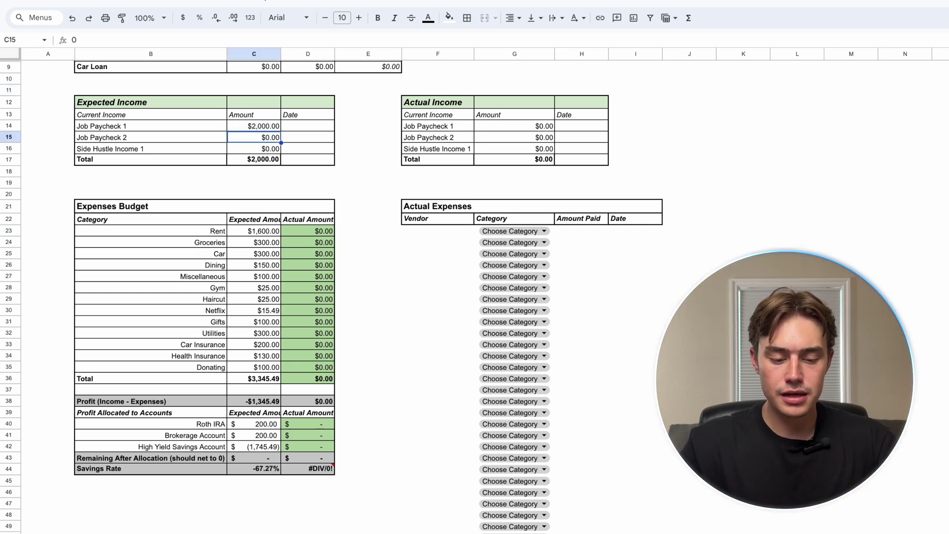
pyautogui.write('2000')
pyautogui.press('Tab')
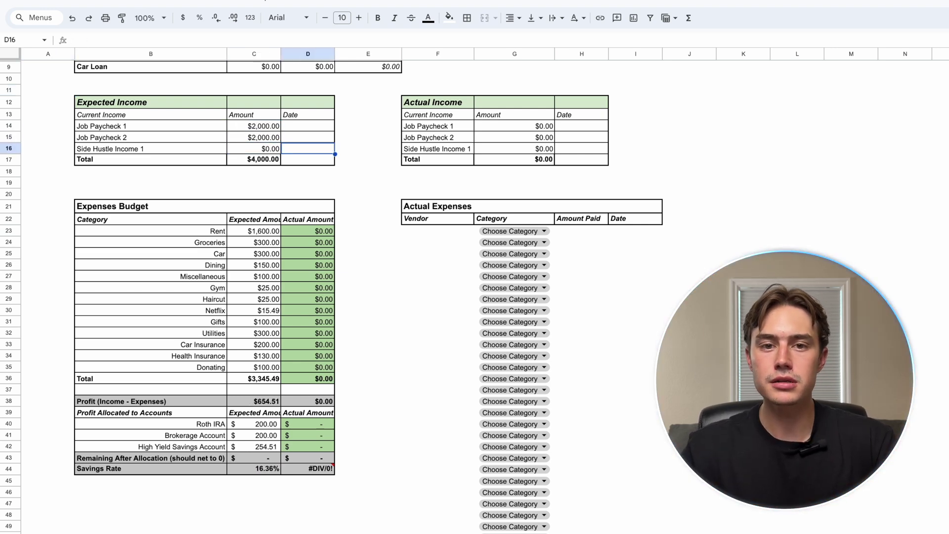
# Step: Date the expected paychecks 7/1/2024 for Job Paycheck 1 and 7/15/2024 for Job Paycheck 2
pyautogui.press('Up')
pyautogui.write('7/1/2')
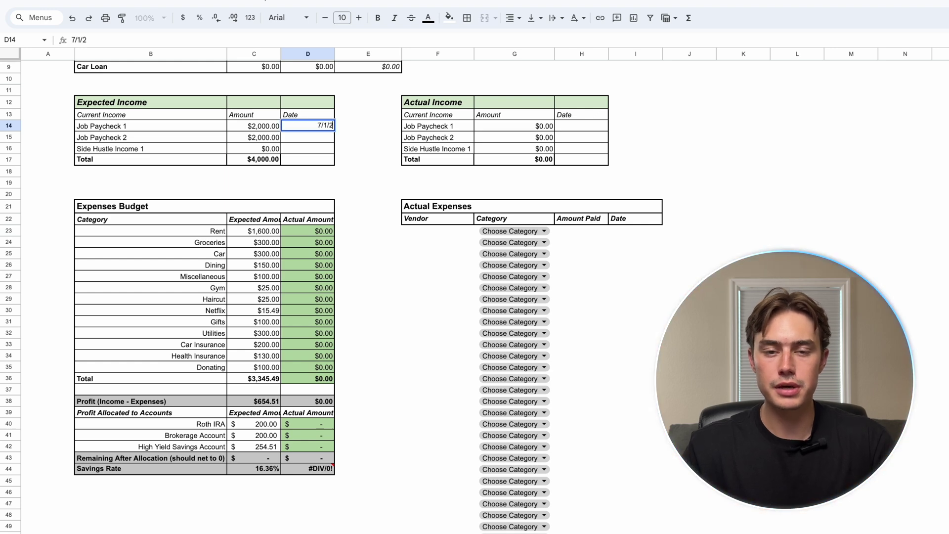
pyautogui.write('024')
pyautogui.press('Return')
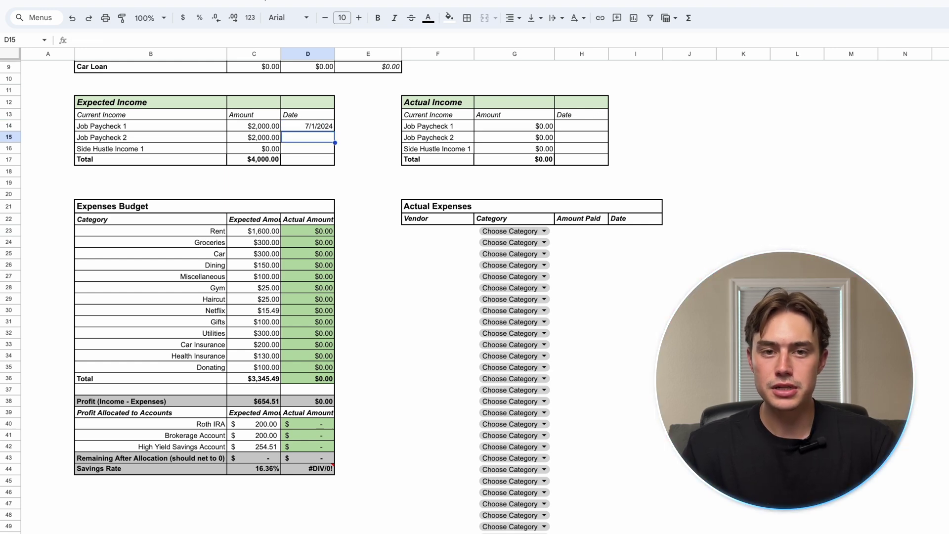
pyautogui.write('7/15/2024')
pyautogui.press('Return')
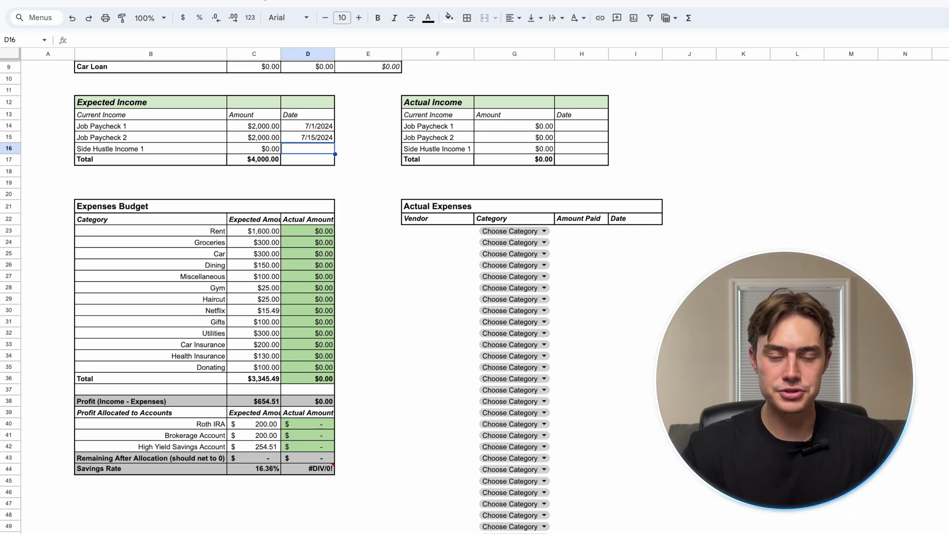
# Step: Enter 0 as the Expected Income amount for Side Hustle Income 1
pyautogui.click(254, 148)
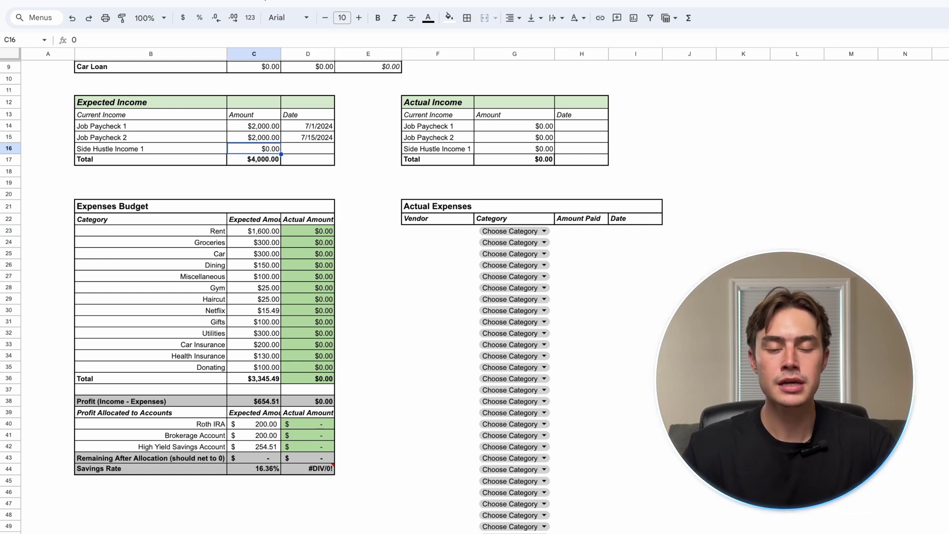
pyautogui.write('0')
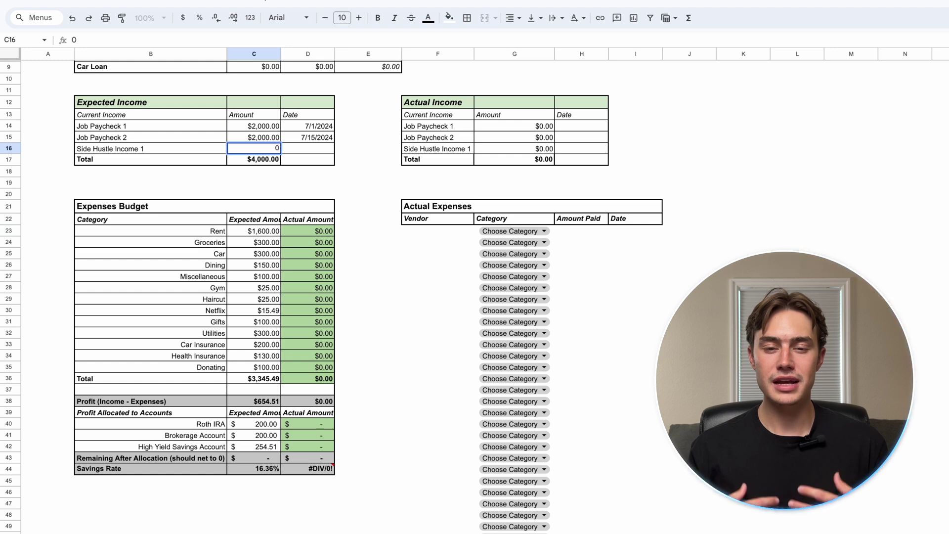
pyautogui.press('Return')
pyautogui.press('Right')
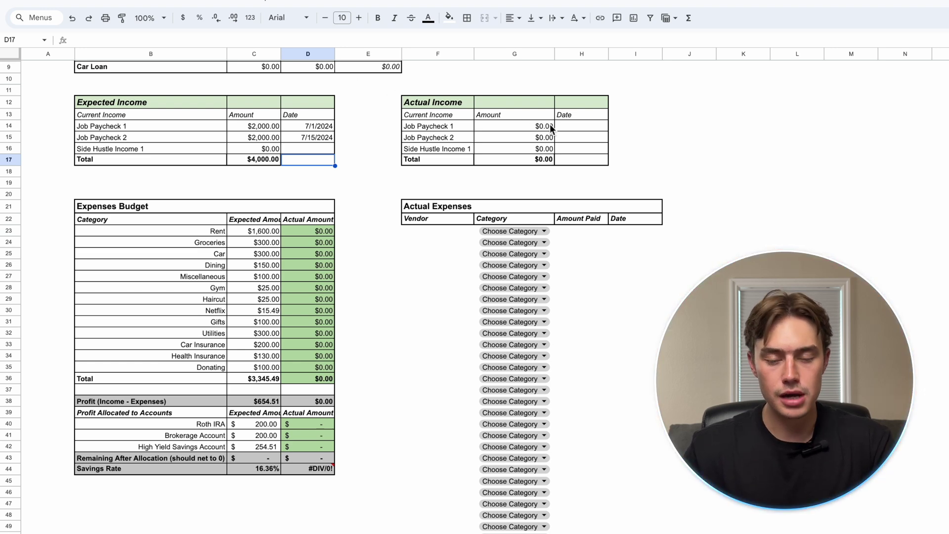
# Step: In Actual Income, enter the date 7/1 for Job Paycheck 1 and 7/15 for Job Paycheck 2
pyautogui.click(565, 125)
pyautogui.write('7/1')
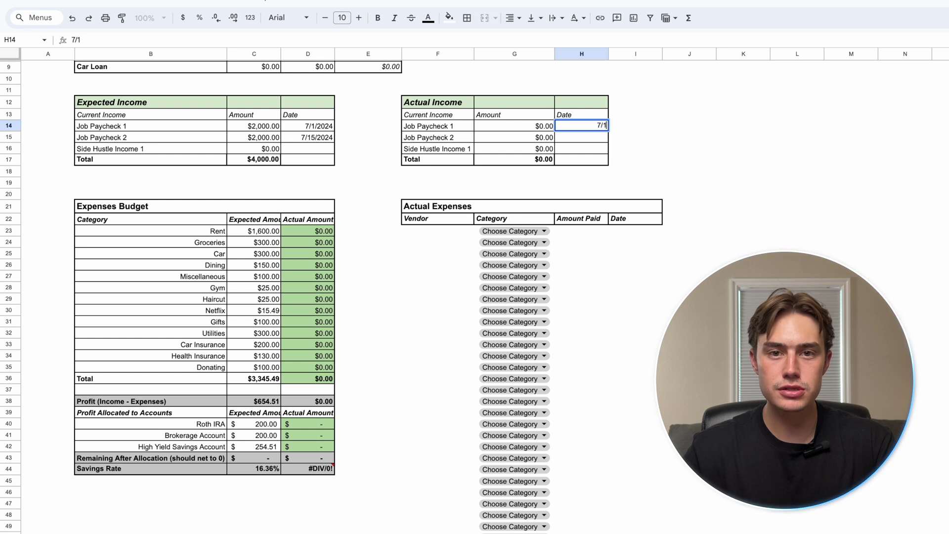
pyautogui.press('Return')
pyautogui.write('7/15')
pyautogui.press('Return')
# Step: Enter 2000 as the Actual Income amount for both Job Paycheck 1 and Job Paycheck 2
pyautogui.press('Left')
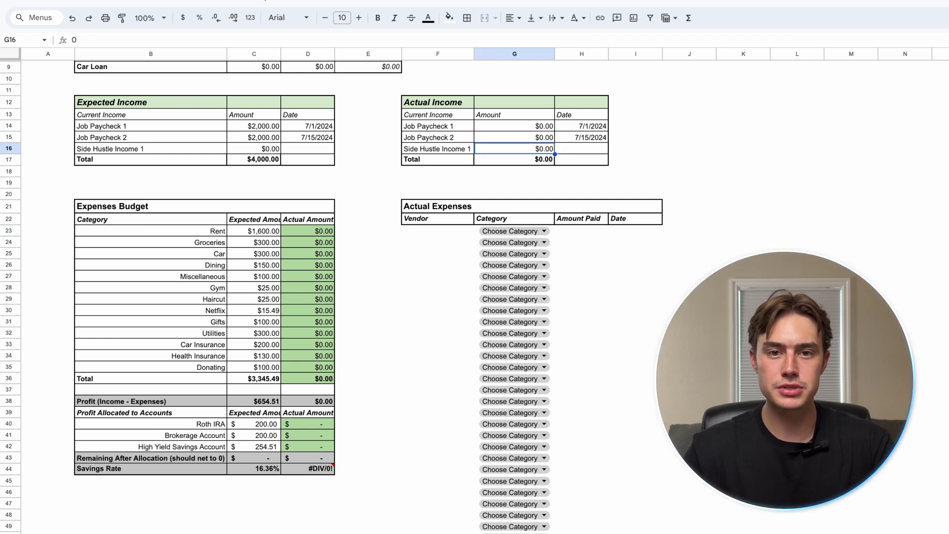
pyautogui.press('Up')
pyautogui.press('Up')
pyautogui.write('2000')
pyautogui.press('Return')
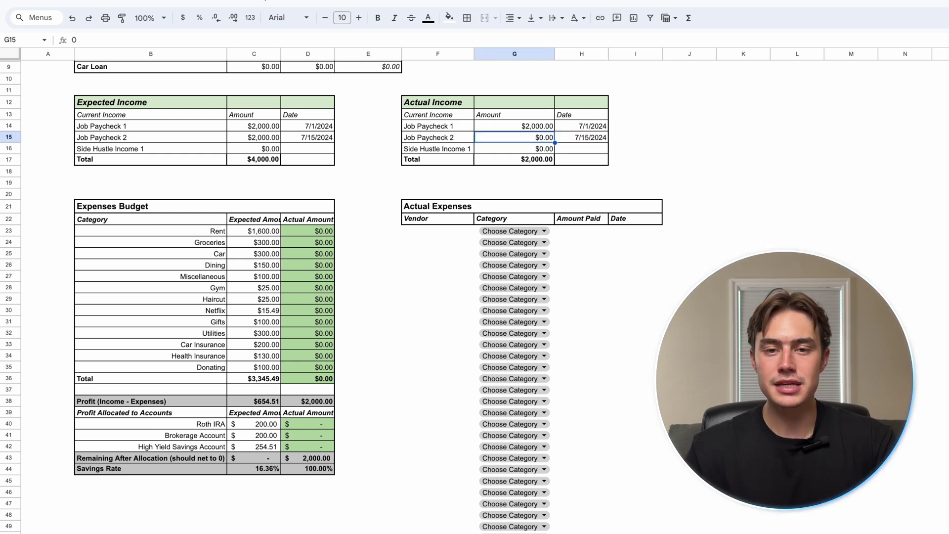
pyautogui.write('2000')
pyautogui.press('Return')
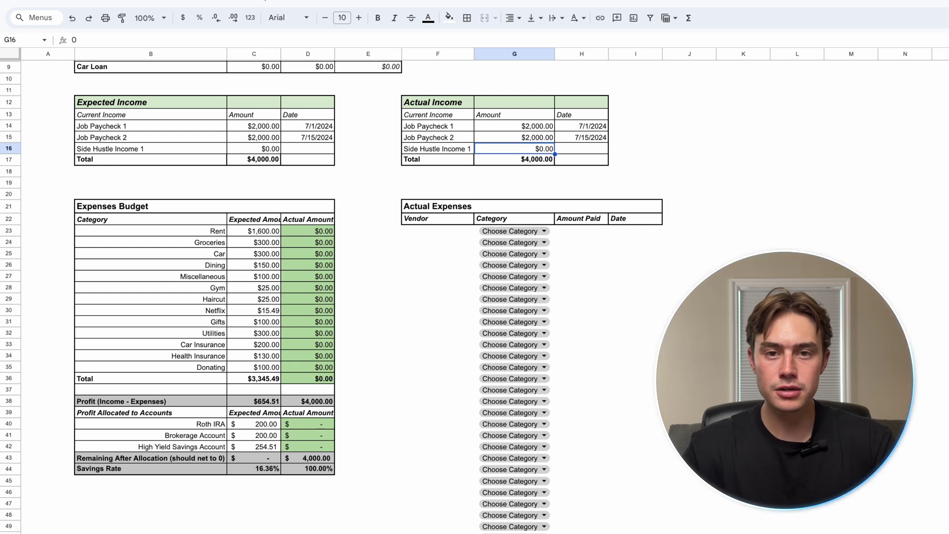
# Step: Record Side Hustle Income 1 in Actual Income as 250 dated 7/7, then select the total amount cell
pyautogui.write('250')
pyautogui.press('Return')
pyautogui.press('Right')
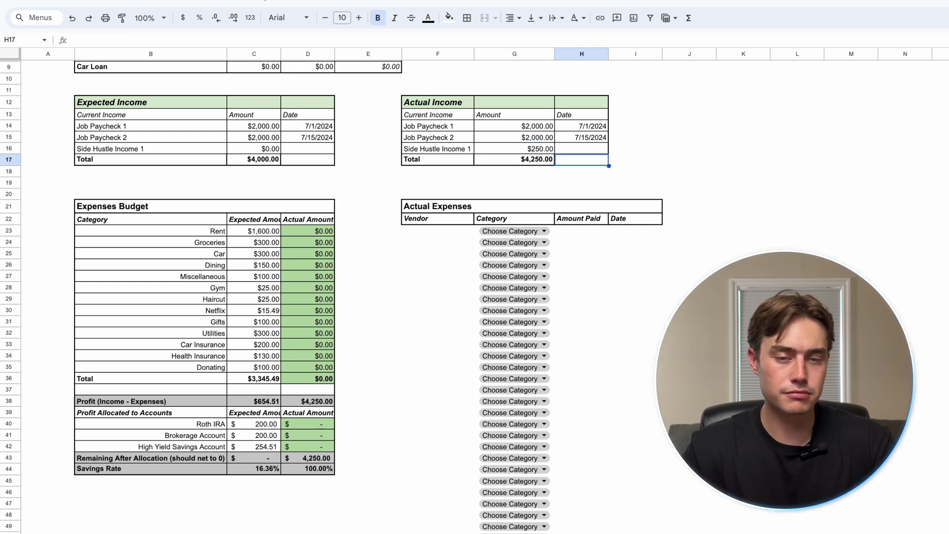
pyautogui.press('Up')
pyautogui.write('7/7')
pyautogui.press('Return')
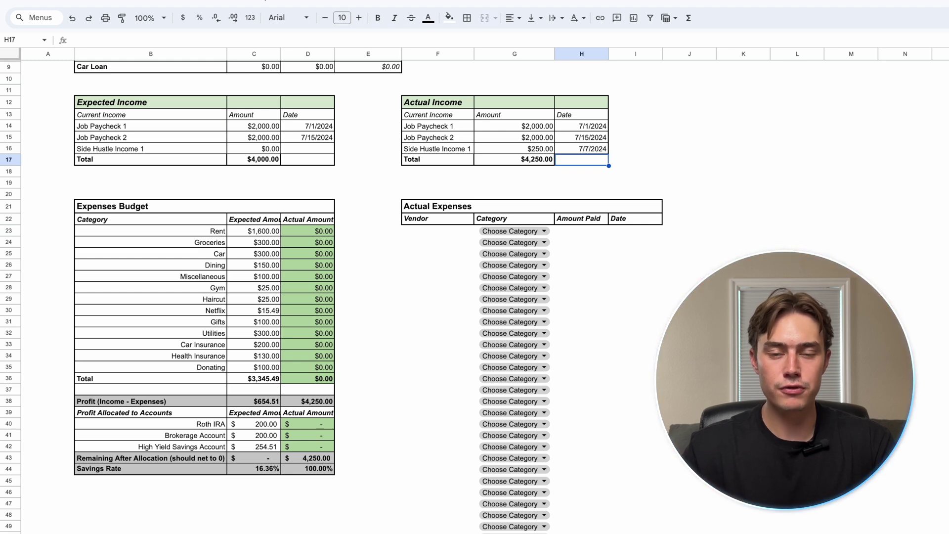
pyautogui.click(541, 161)
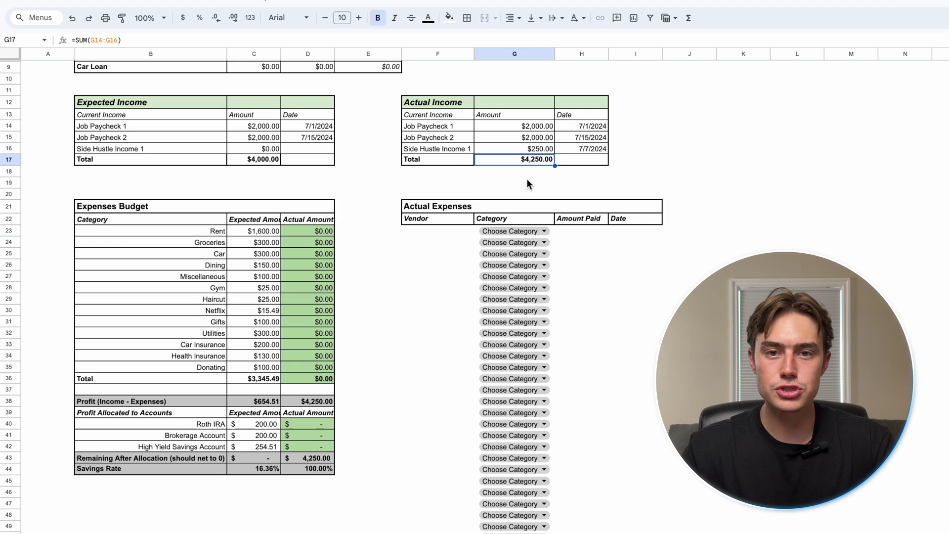
# Step: In the first Actual Expenses row, enter the date 7/1 and the vendor Rent Payment
pyautogui.click(48, 182)
pyautogui.scroll(-5, 48, 148)
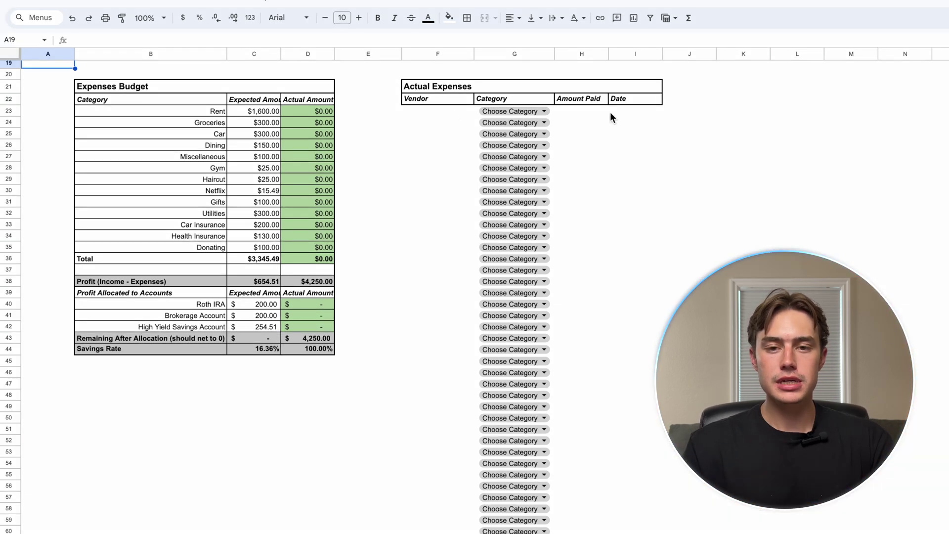
pyautogui.click(618, 110)
pyautogui.write('7/1')
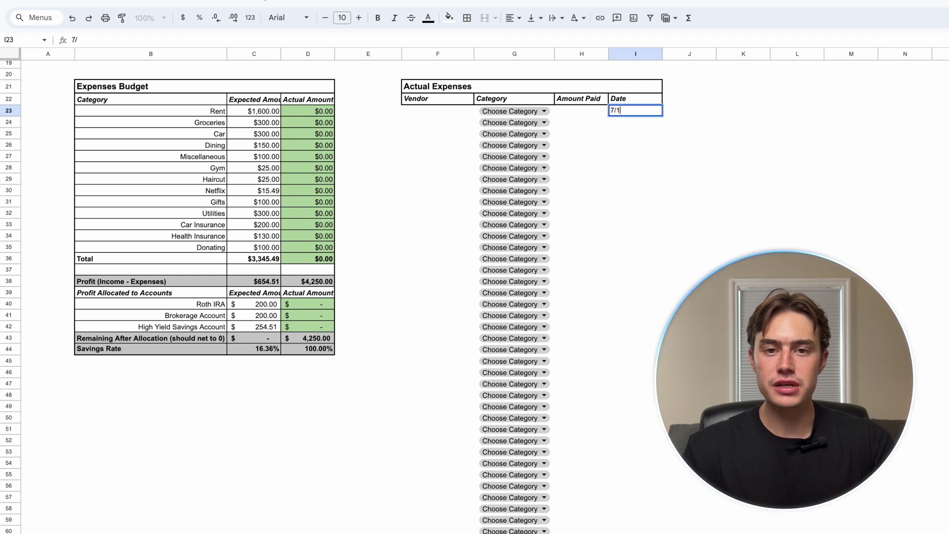
pyautogui.press('Return')
pyautogui.press('Left')
pyautogui.press('Left')
pyautogui.press('Left')
pyautogui.press('Up')
pyautogui.write('REnt')
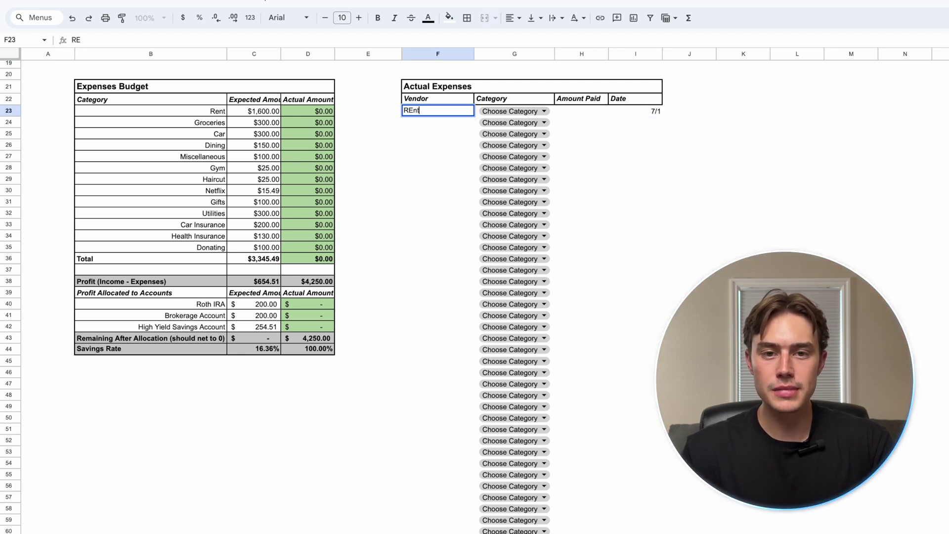
pyautogui.write(' Payment')
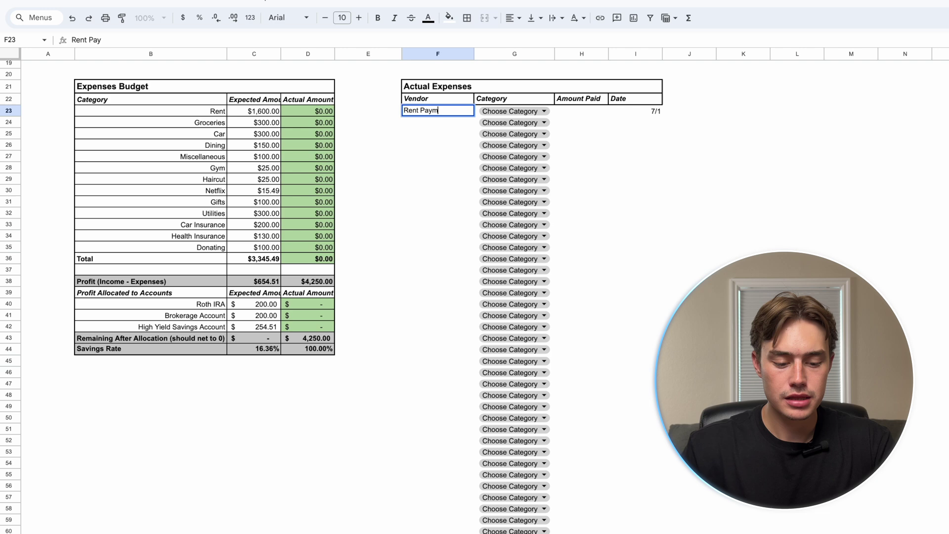
# Step: Assign the Rent category to the Rent Payment expense, set its amount paid to 1600, and select Rent's actual amount in the budget
pyautogui.click(552, 108)
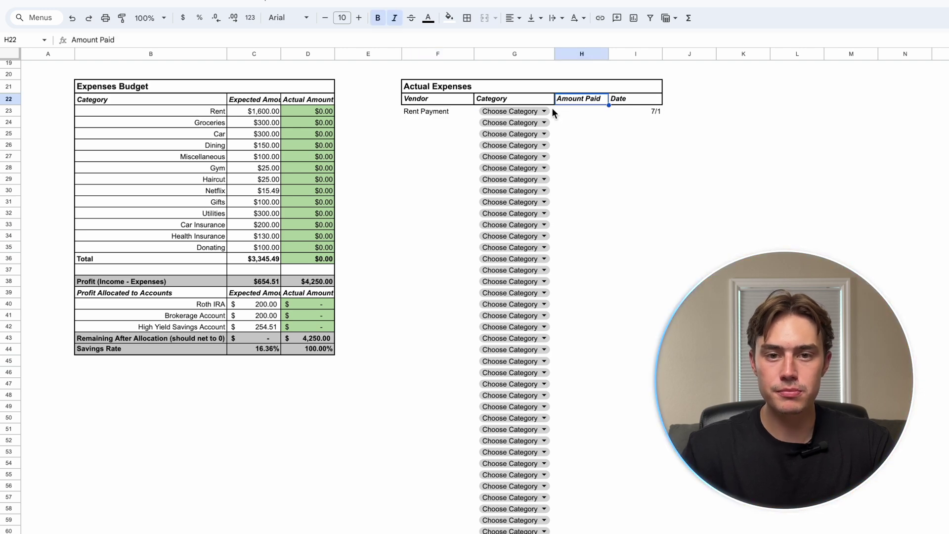
pyautogui.click(544, 110)
pyautogui.click(489, 142)
pyautogui.click(583, 114)
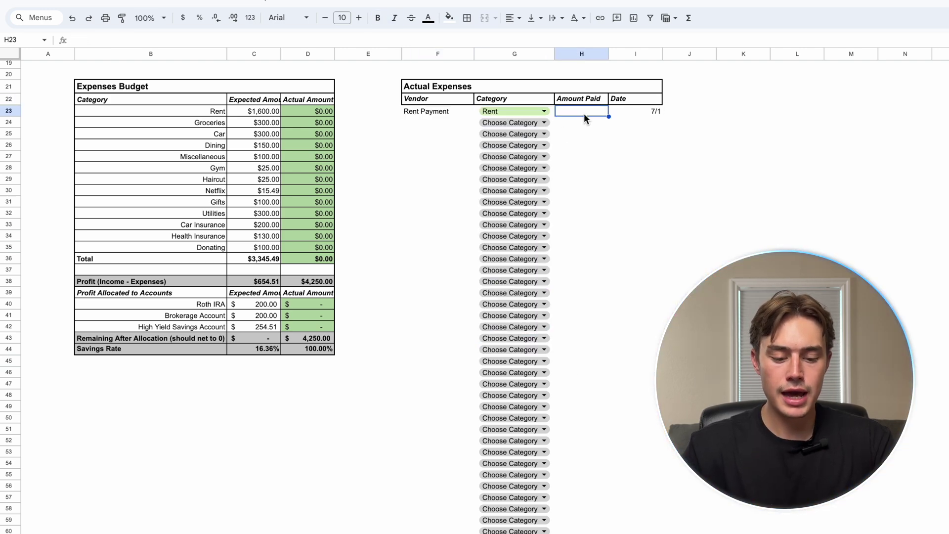
pyautogui.write('1600')
pyautogui.press('Return')
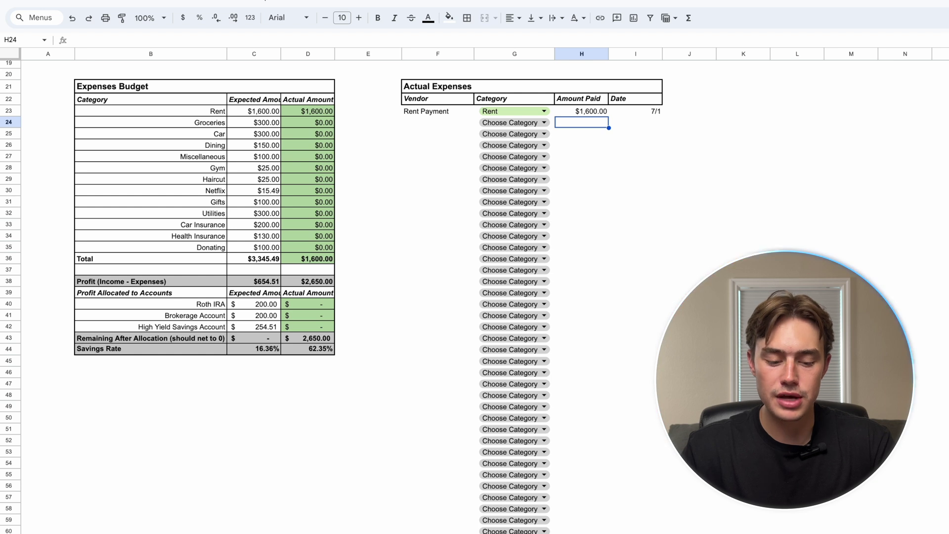
pyautogui.click(316, 112)
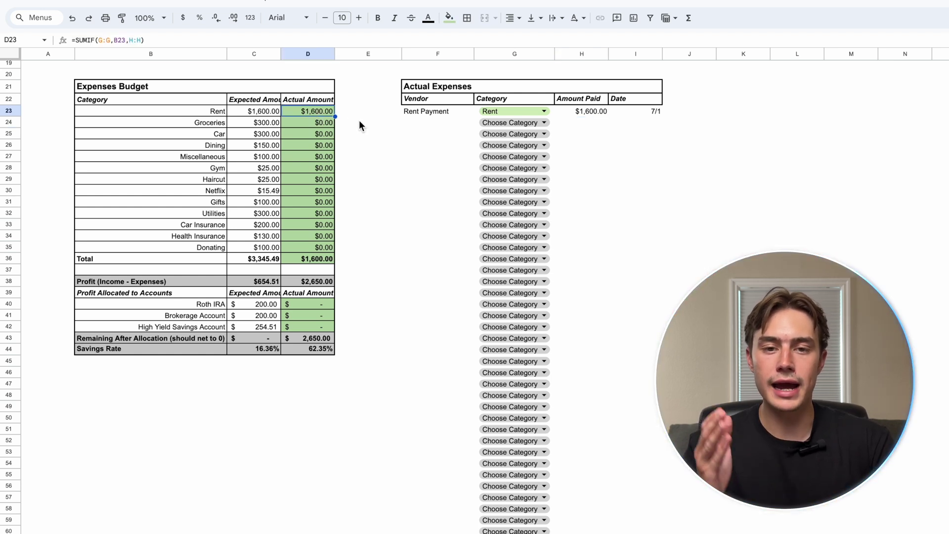
# Step: Add Chick Fil A as the second vendor in Actual Expenses with an amount paid of 12.50
pyautogui.click(430, 124)
pyautogui.write('Ch')
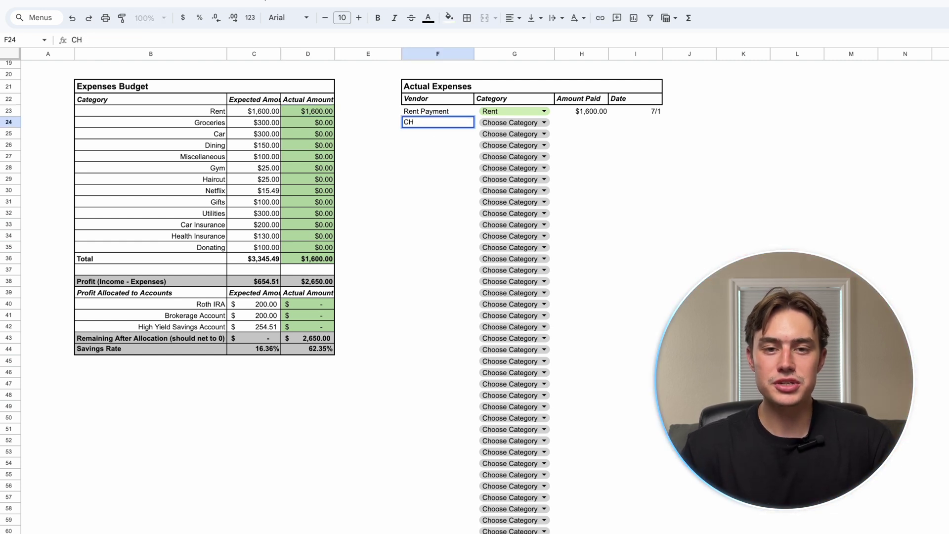
pyautogui.write('ick Fil A')
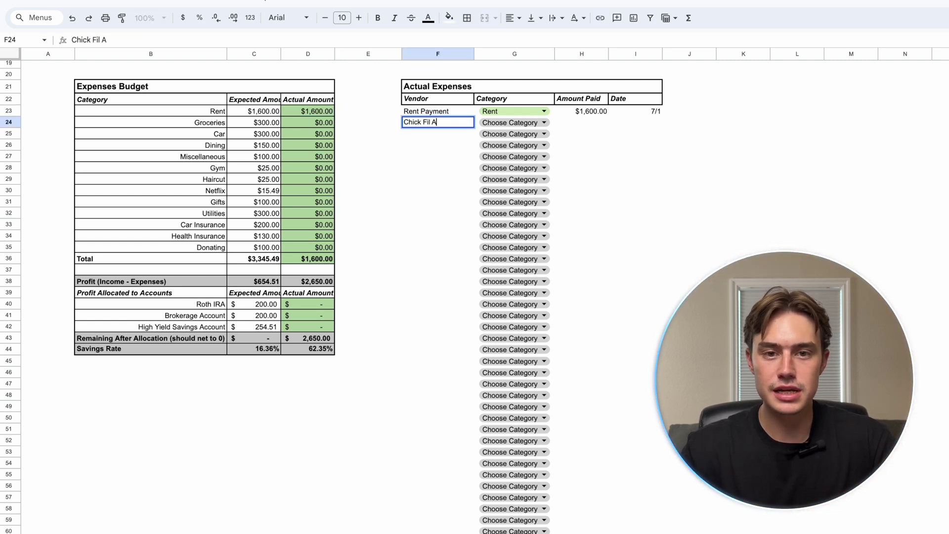
pyautogui.press('Return')
pyautogui.click(604, 123)
pyautogui.write('12.50')
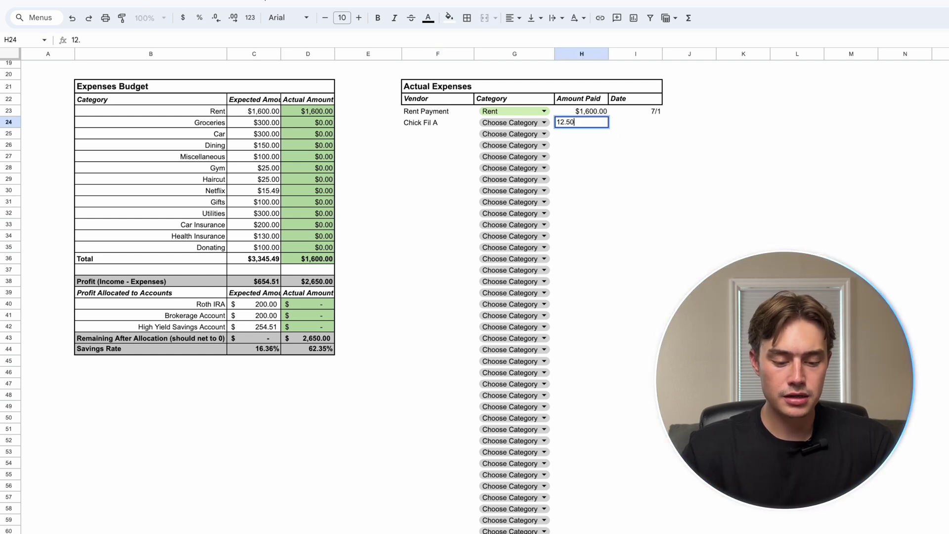
pyautogui.press('Return')
# Step: Date the Chick Fil A expense 7/2, categorize it as Dining, and select Dining's actual amount in the budget
pyautogui.press('Up')
pyautogui.press('Right')
pyautogui.write('7/2')
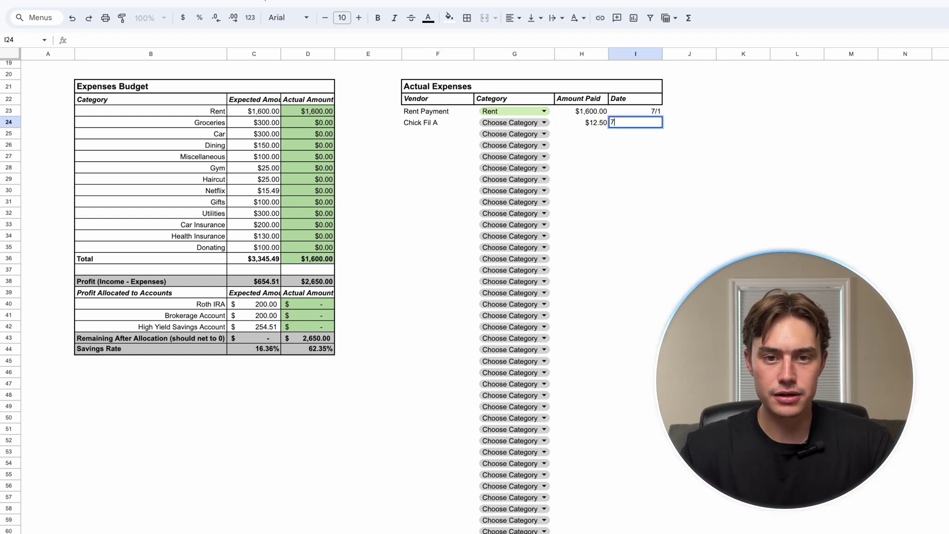
pyautogui.press('Return')
pyautogui.click(542, 123)
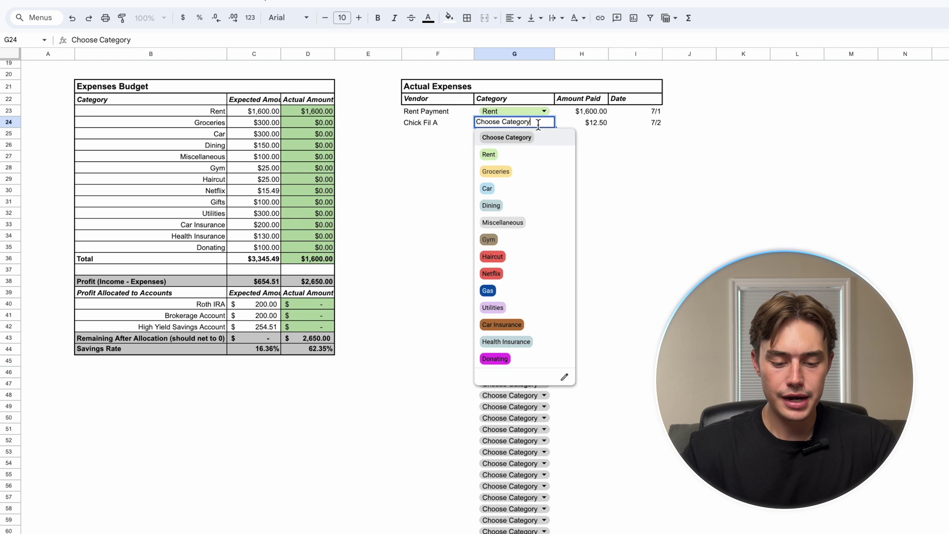
pyautogui.click(521, 208)
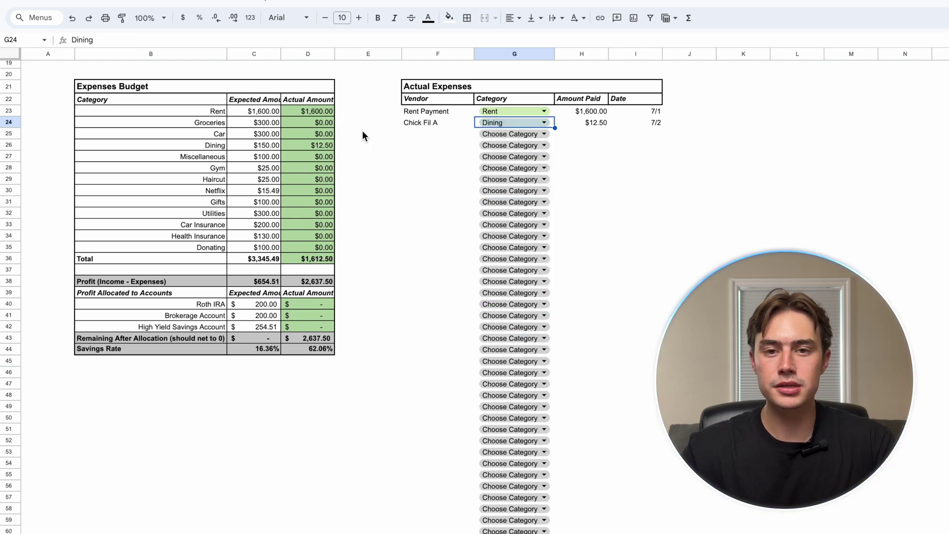
pyautogui.click(333, 145)
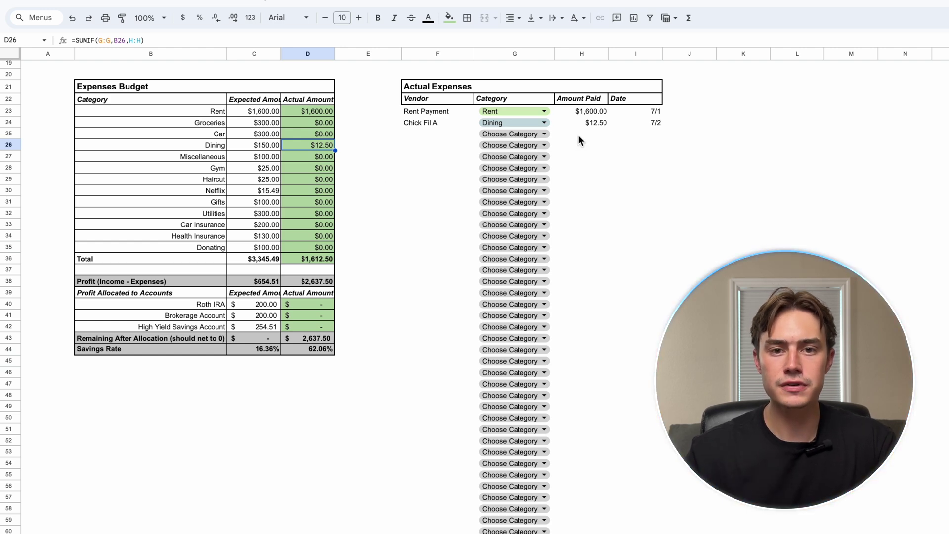
# Step: Rename the Gifts category in the Expenses Budget as Gas
pyautogui.click(52, 202)
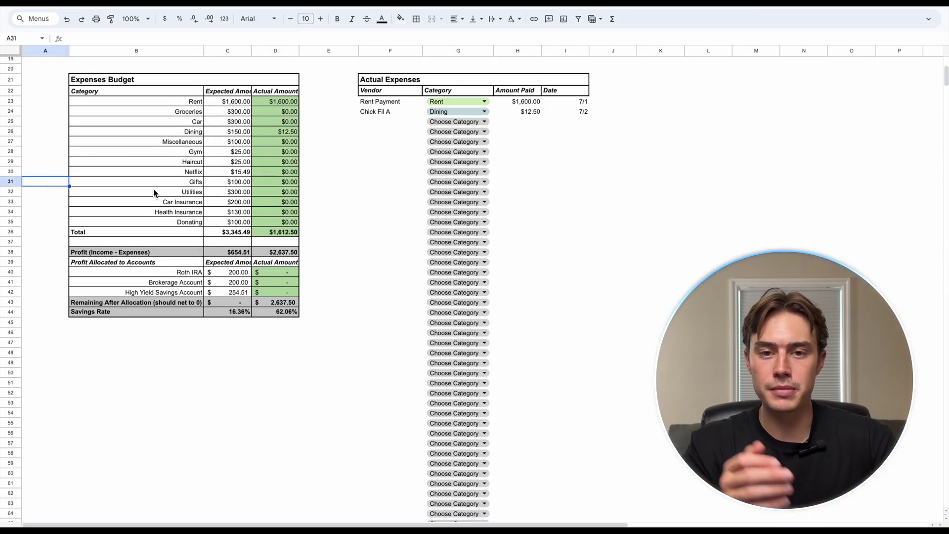
pyautogui.click(183, 181)
pyautogui.write('Gas')
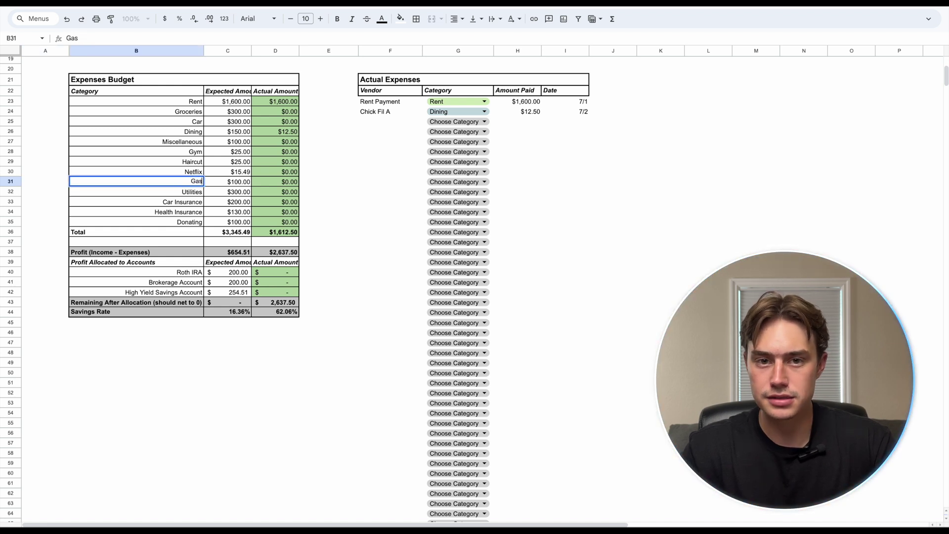
pyautogui.press('Return')
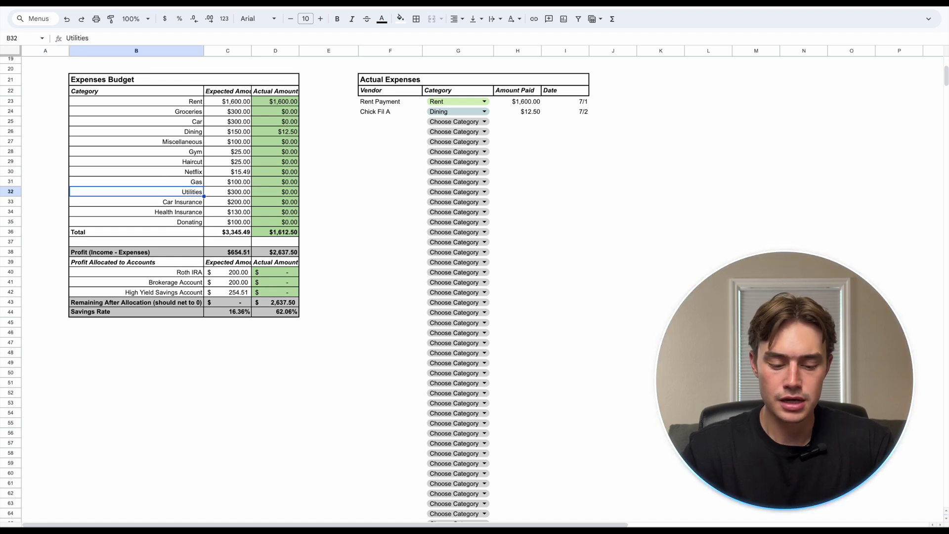
# Step: Rename the Gifts option in the expense category dropdown as Gas and apply the change to all matching dropdowns
pyautogui.click(484, 123)
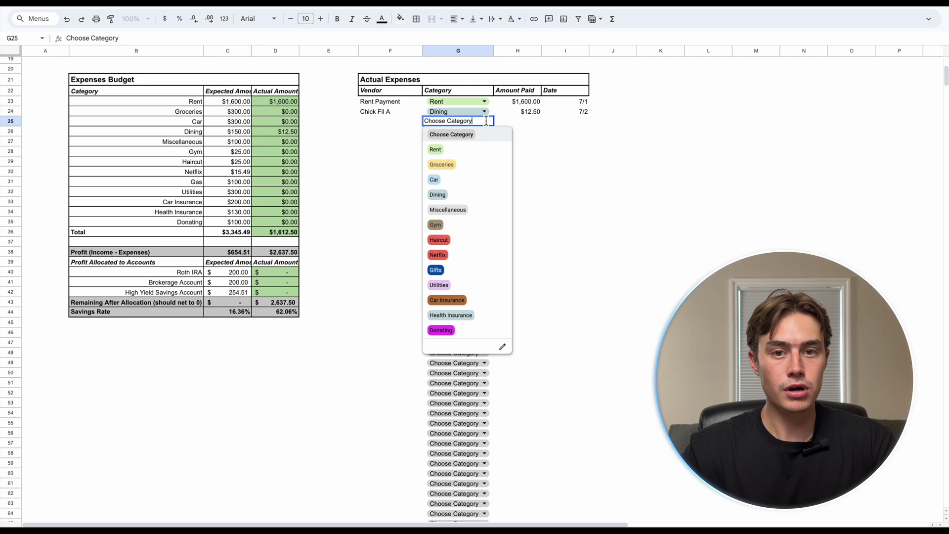
pyautogui.click(503, 348)
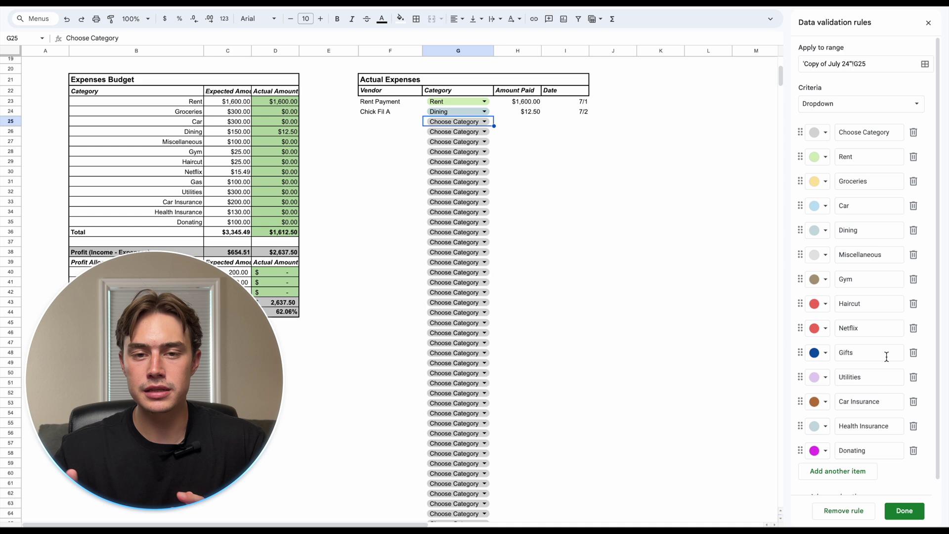
pyautogui.doubleClick(846, 352)
pyautogui.write('Gas')
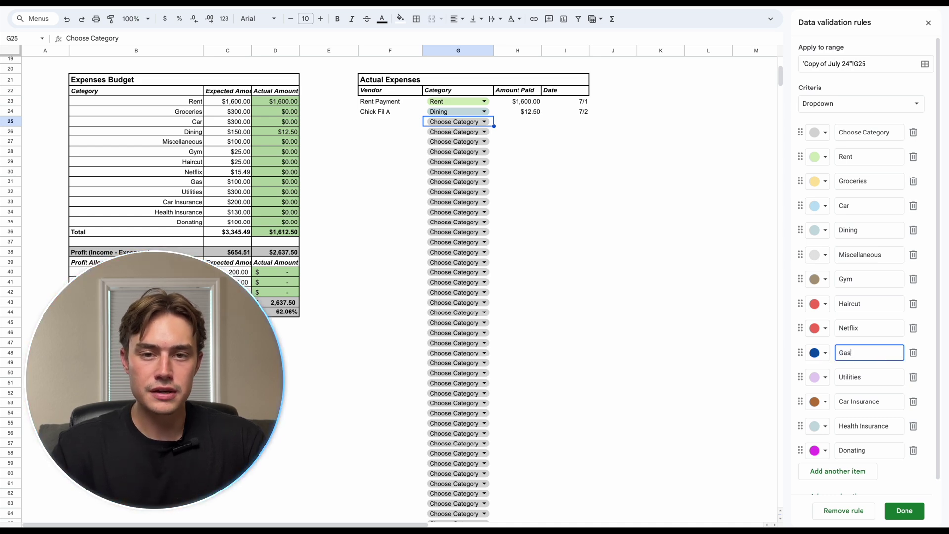
pyautogui.click(898, 512)
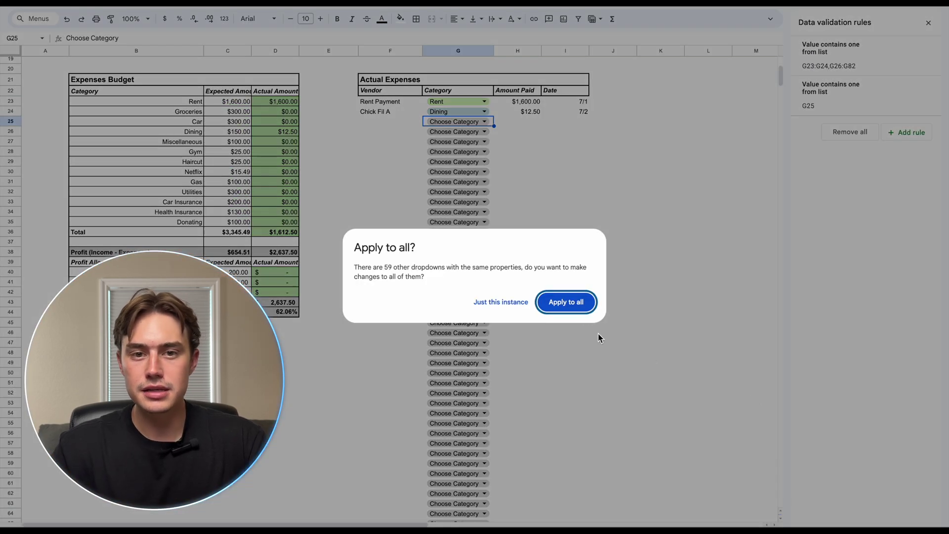
pyautogui.click(573, 302)
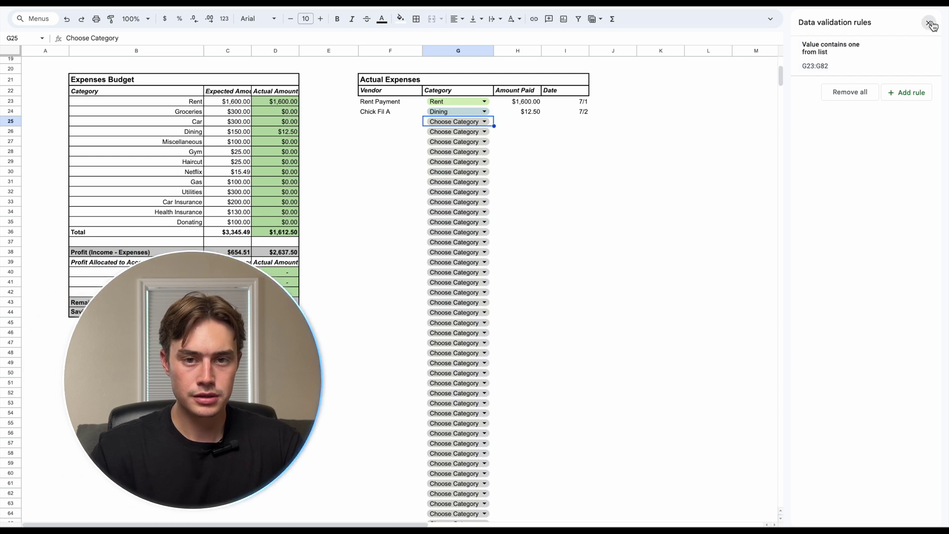
pyautogui.click(928, 23)
# Step: Add Gas as the third vendor in Actual Expenses and assign it the Gas category
pyautogui.click(375, 123)
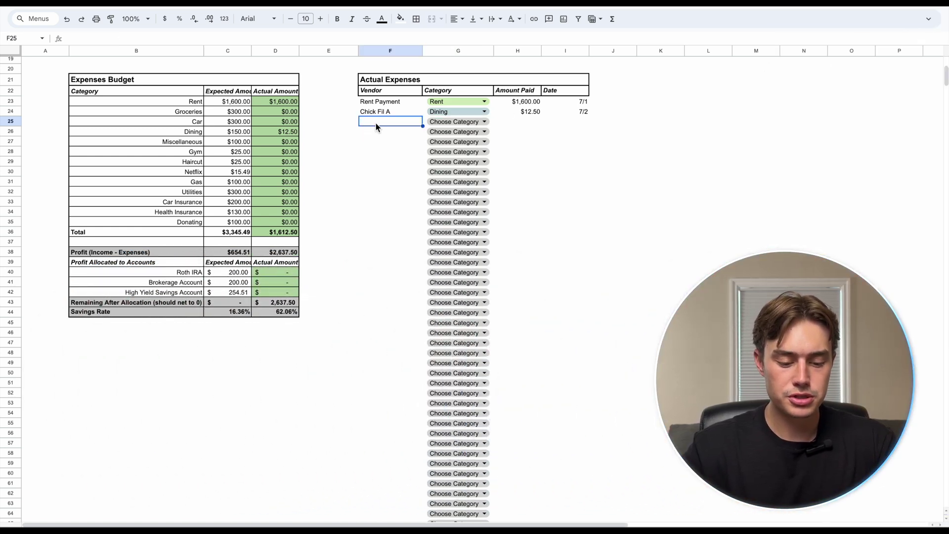
pyautogui.write('Gas')
pyautogui.press('Tab')
pyautogui.click(483, 121)
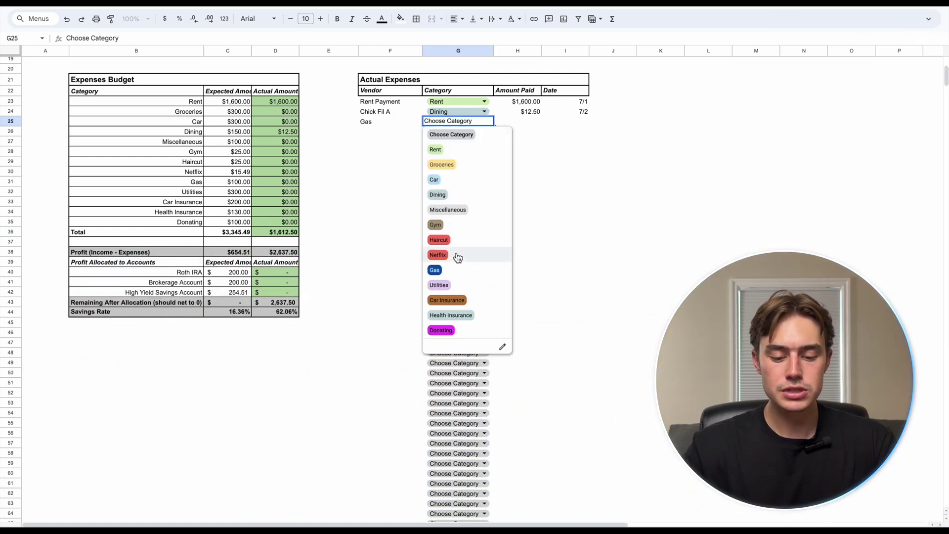
pyautogui.click(435, 270)
# Step: Set the Gas expense's amount paid to 100 and its date to 7/3
pyautogui.click(541, 110)
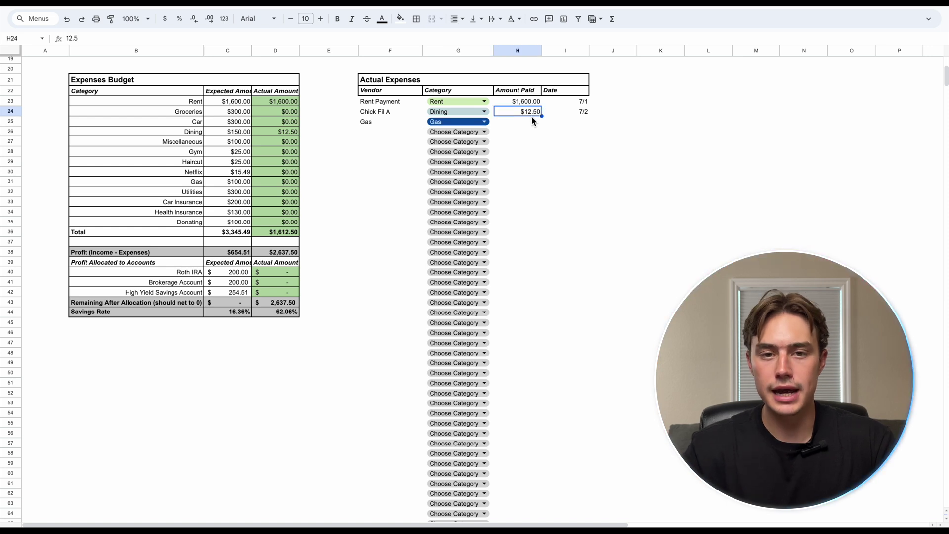
pyautogui.click(523, 121)
pyautogui.write('100')
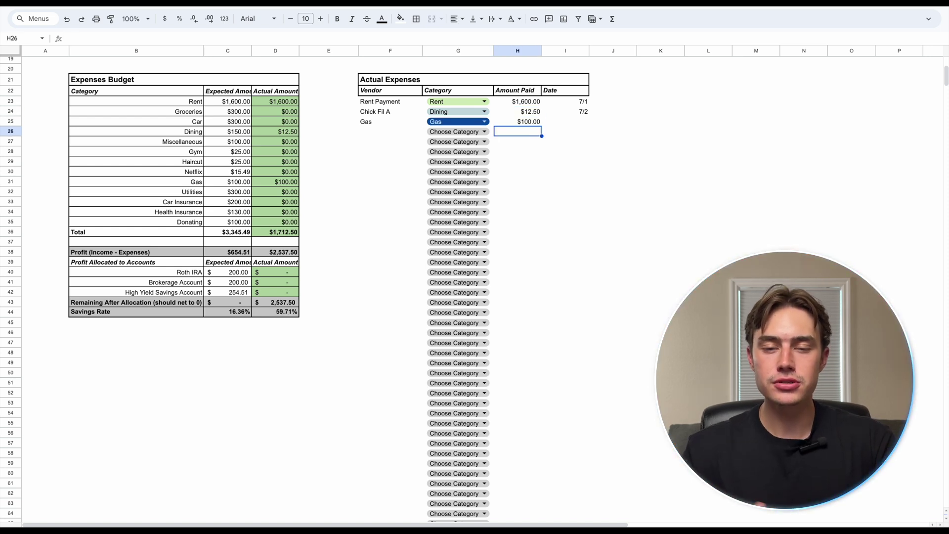
pyautogui.press('Tab')
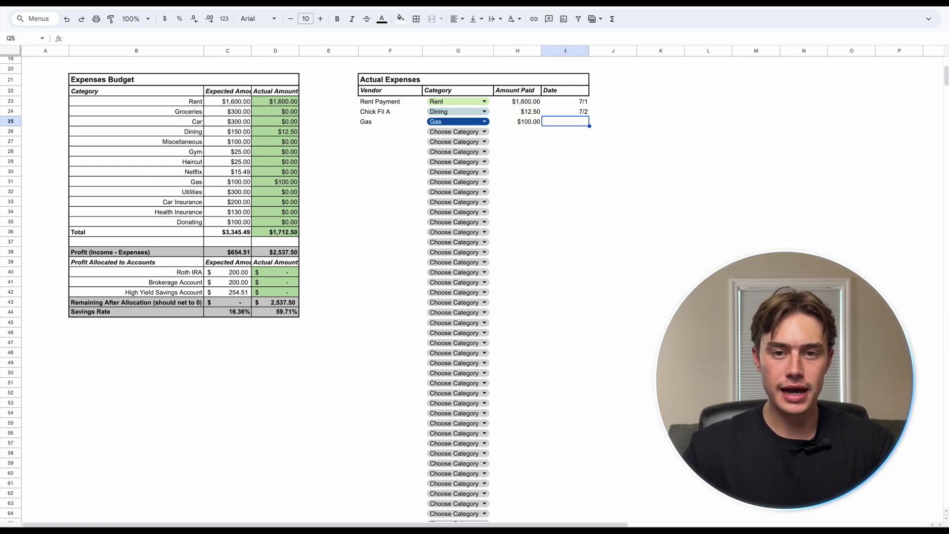
pyautogui.write('7/3')
pyautogui.press('Return')
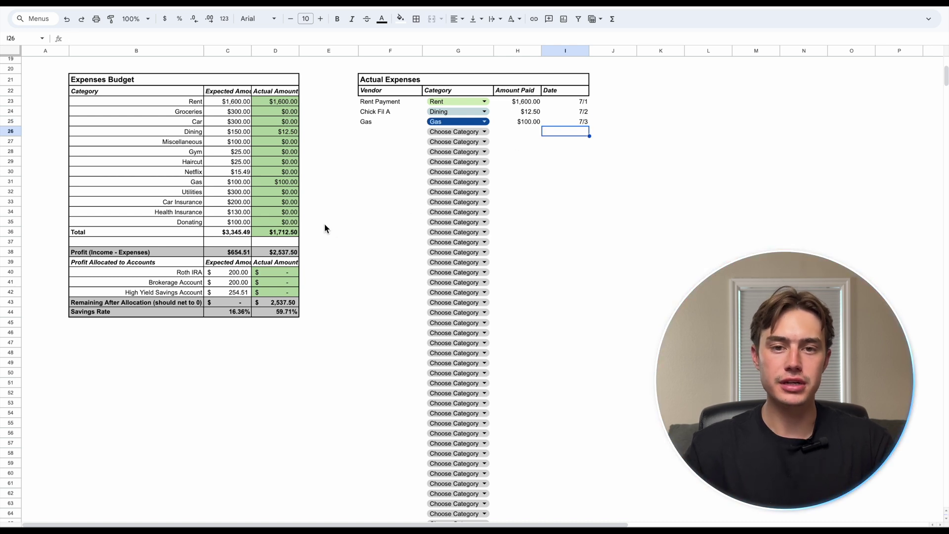
# Step: Examine the expected and actual expense totals, the profit row, and the Roth IRA and Brokerage Account allocation rows
pyautogui.click(241, 235)
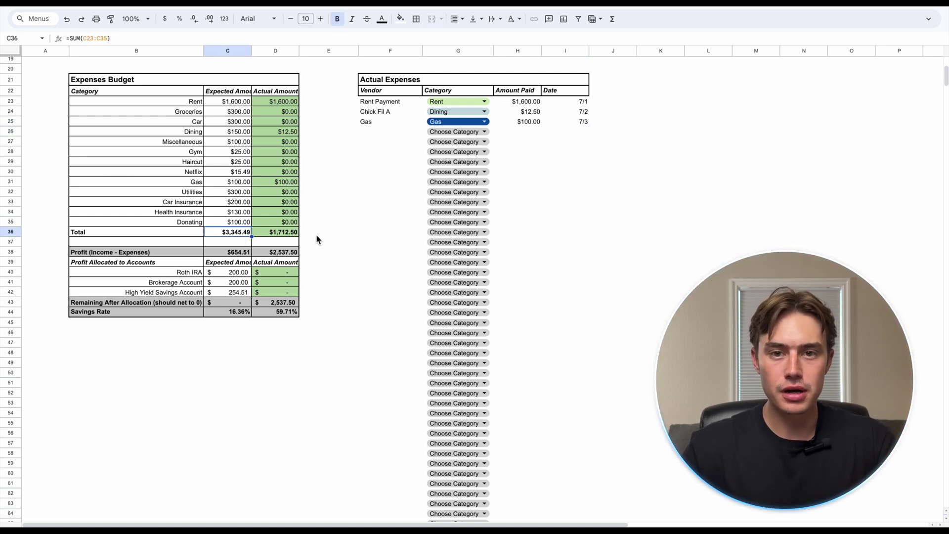
pyautogui.click(288, 233)
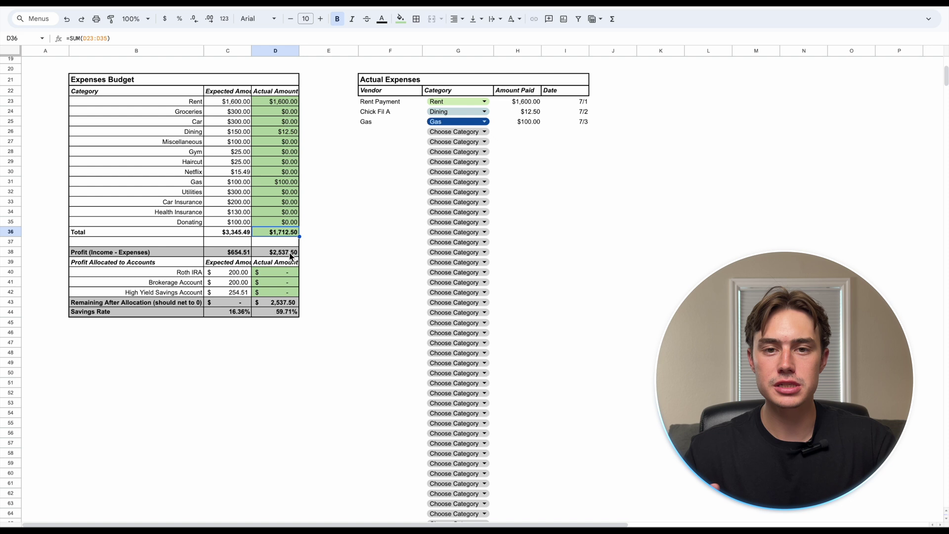
pyautogui.moveTo(289, 253); pyautogui.dragTo(230, 250)
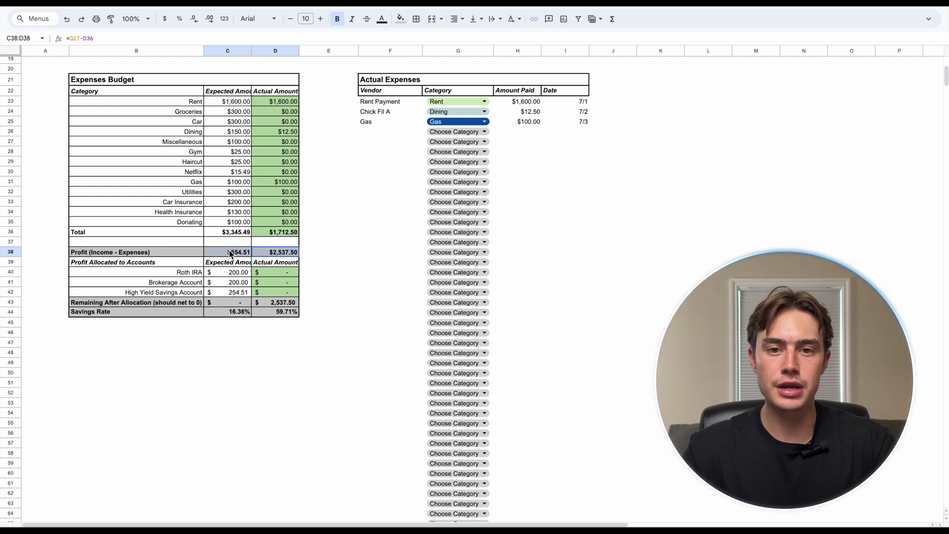
pyautogui.click(315, 255)
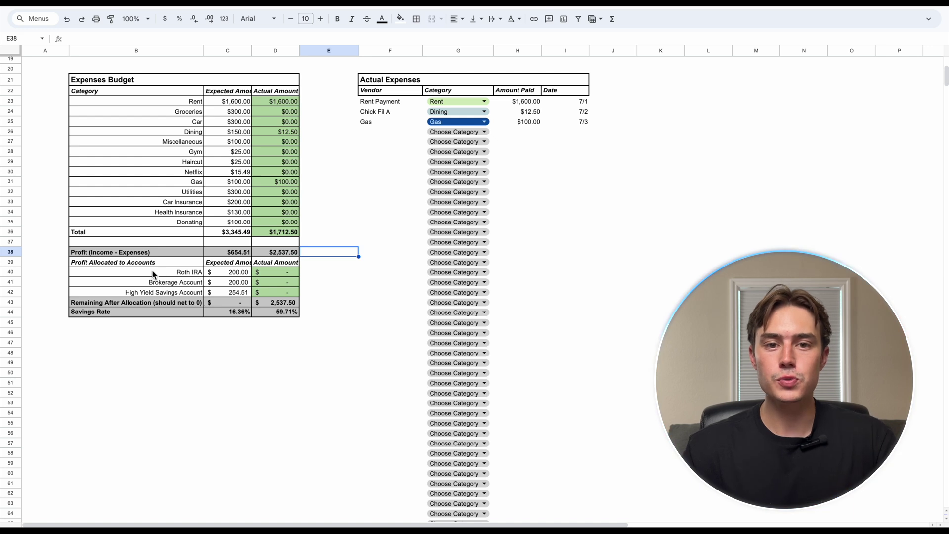
pyautogui.click(98, 272)
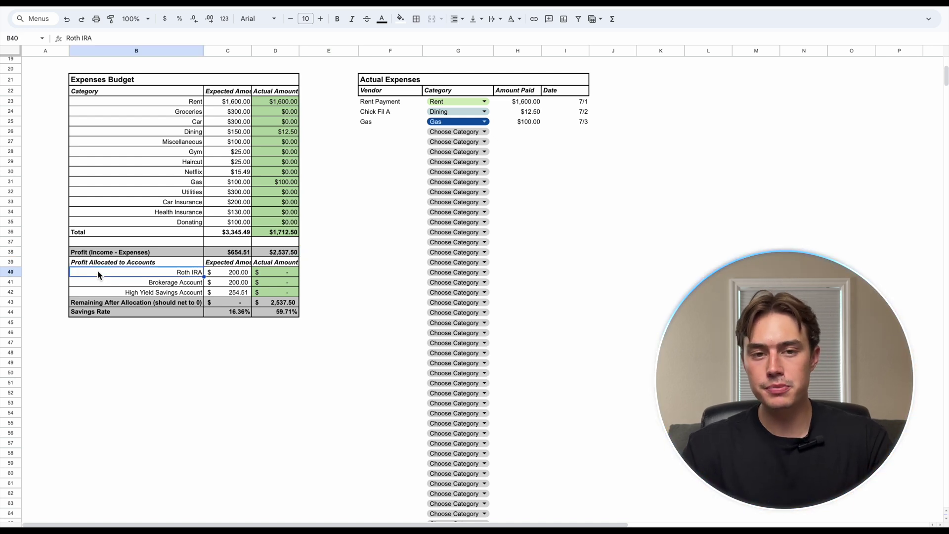
pyautogui.press('Down')
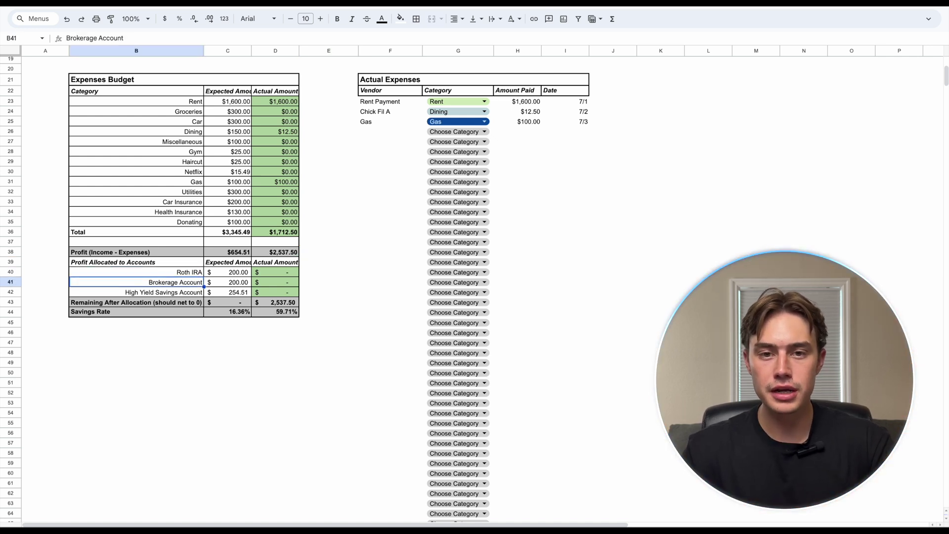
# Step: Examine the High Yield Savings Account formula, the Remaining After Allocation and Savings Rate rows, and the first rows of the expenses budget
pyautogui.press('Down')
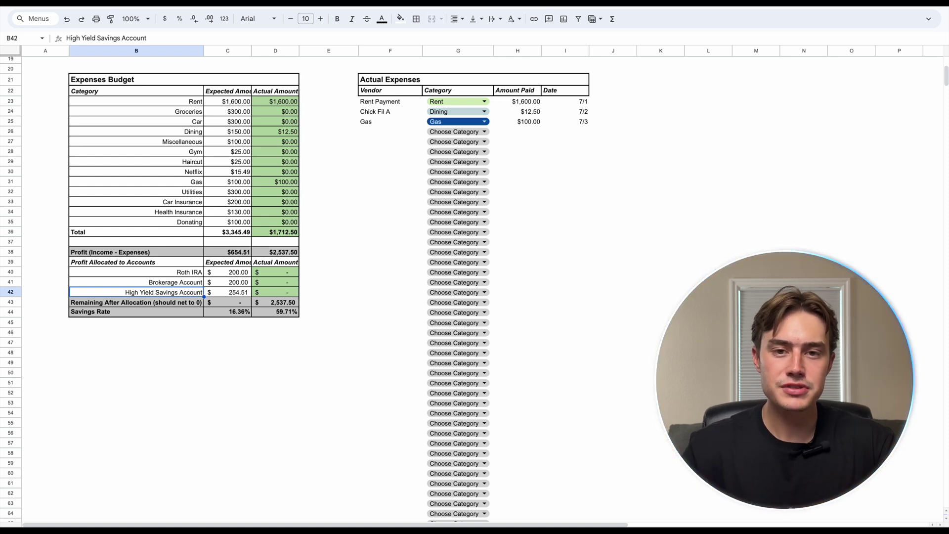
pyautogui.press('Right')
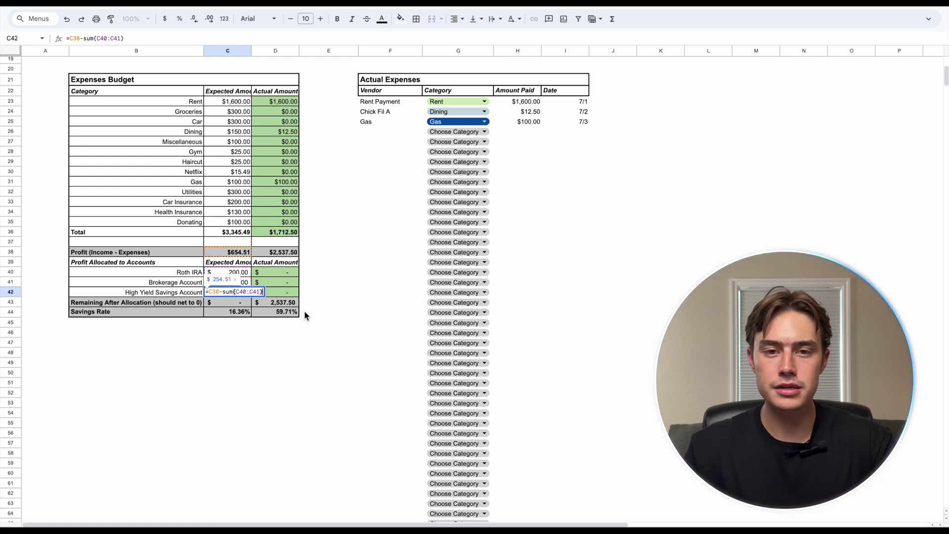
pyautogui.press('Return')
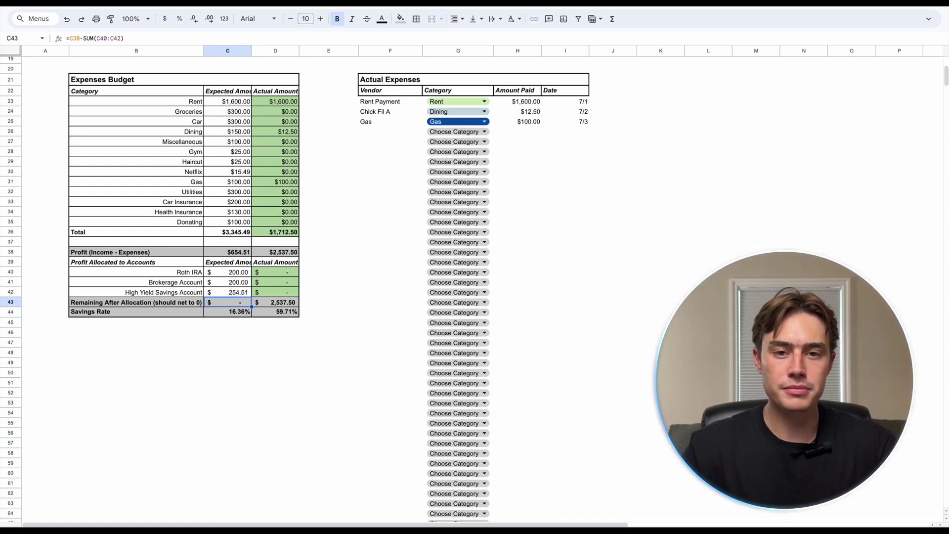
pyautogui.click(244, 315)
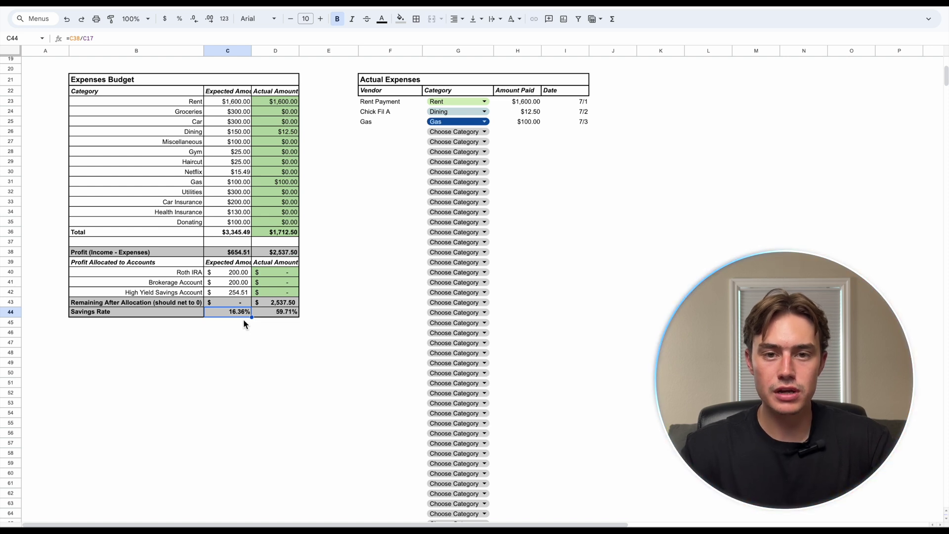
pyautogui.moveTo(195, 102); pyautogui.dragTo(221, 121)
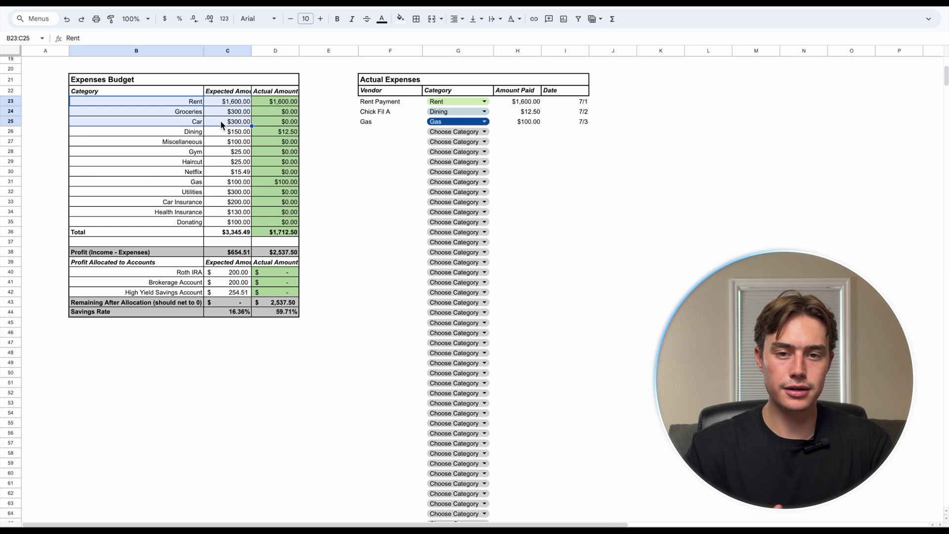
pyautogui.click(322, 122)
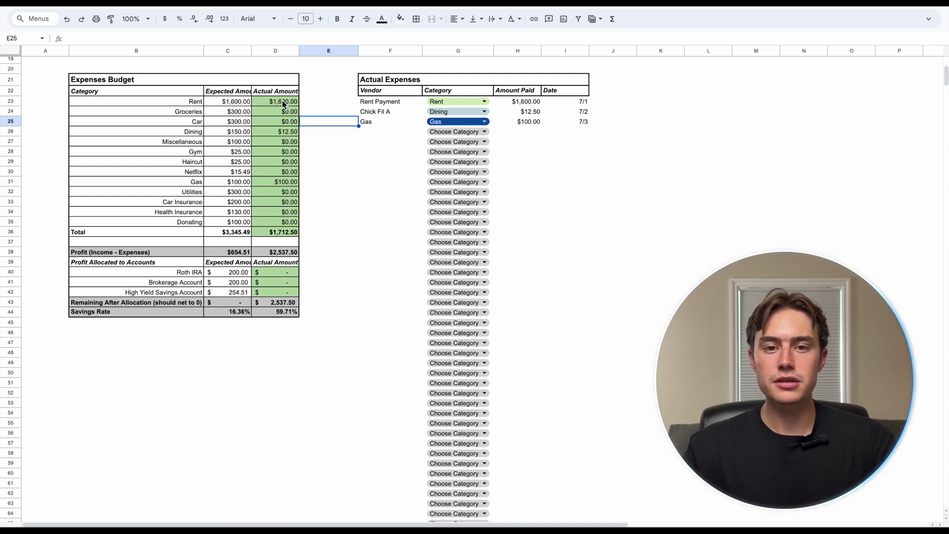
pyautogui.click(309, 101)
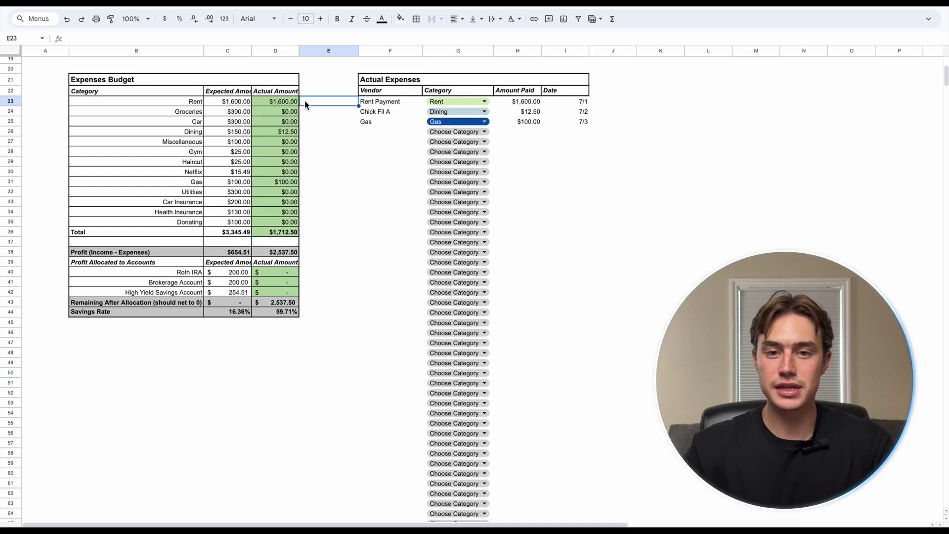
# Step: Set the Car category's expected amount in the Expenses Budget to 250
pyautogui.doubleClick(241, 123)
pyautogui.press('BackSpace')
pyautogui.press('BackSpace')
pyautogui.press('BackSpace')
pyautogui.write('250')
pyautogui.press('Return')
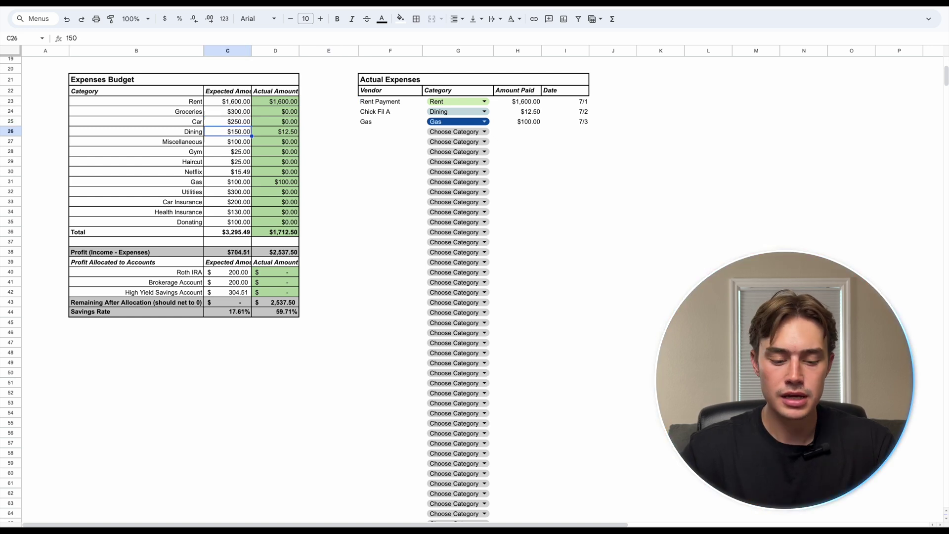
# Step: Set the Rent category's expected amount in the Expenses Budget to 1500
pyautogui.write('15')
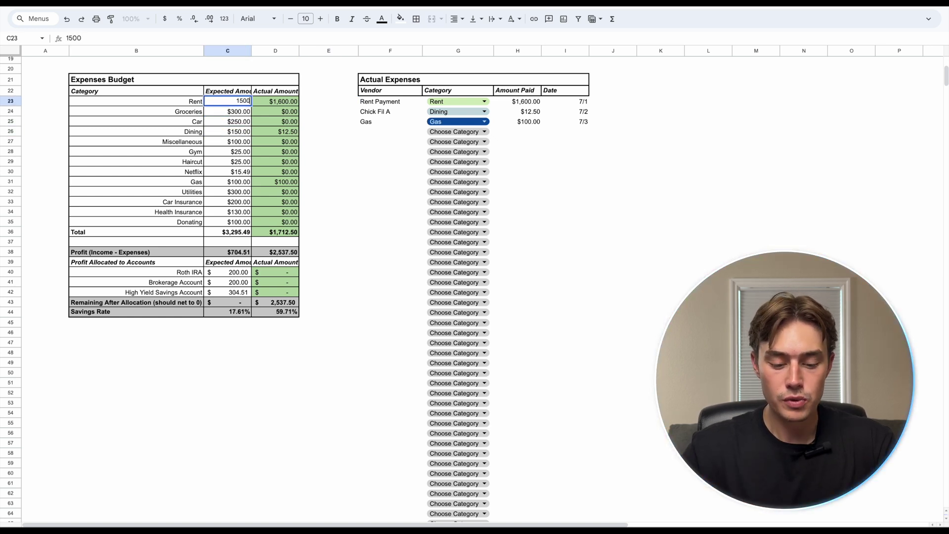